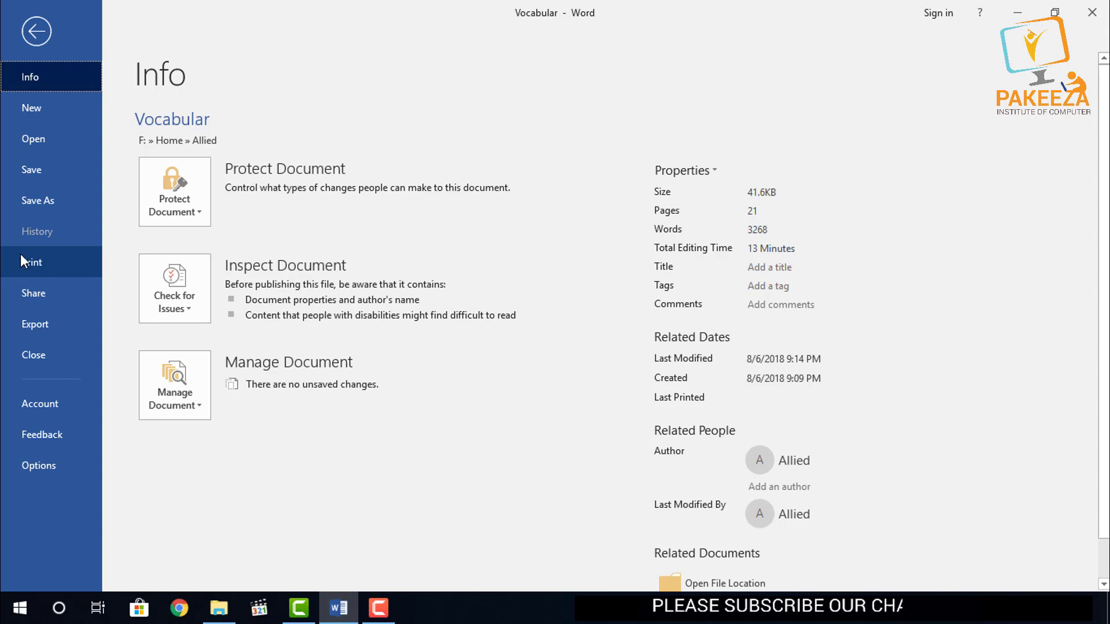
{"action": "left_click", "coordinate": [38, 35]}
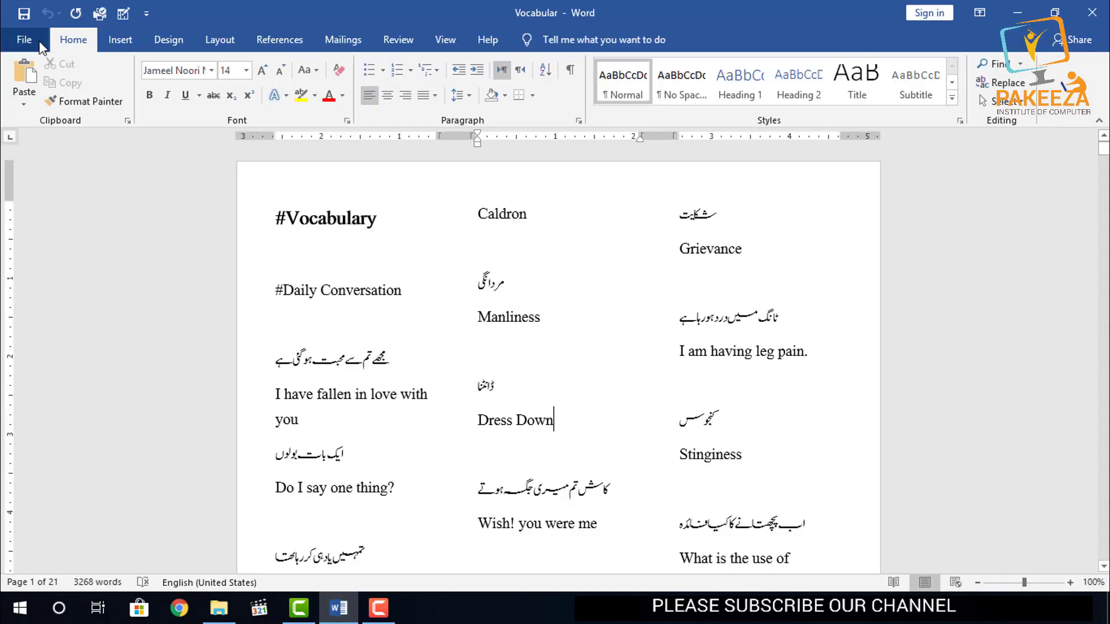
{"action": "left_click", "coordinate": [21, 40]}
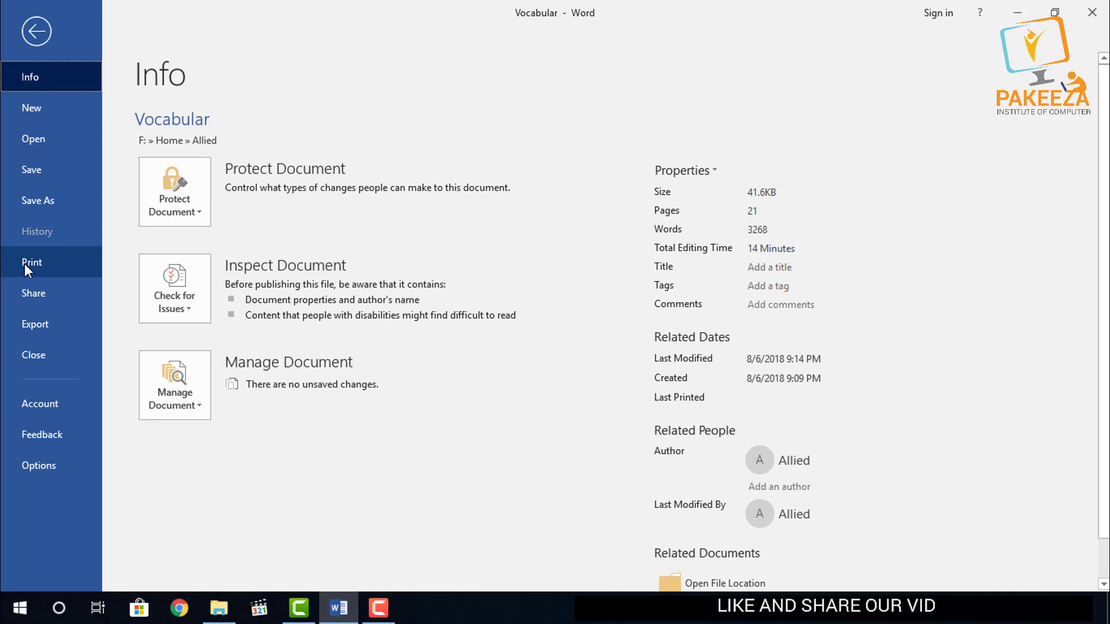
{"action": "left_click", "coordinate": [36, 31]}
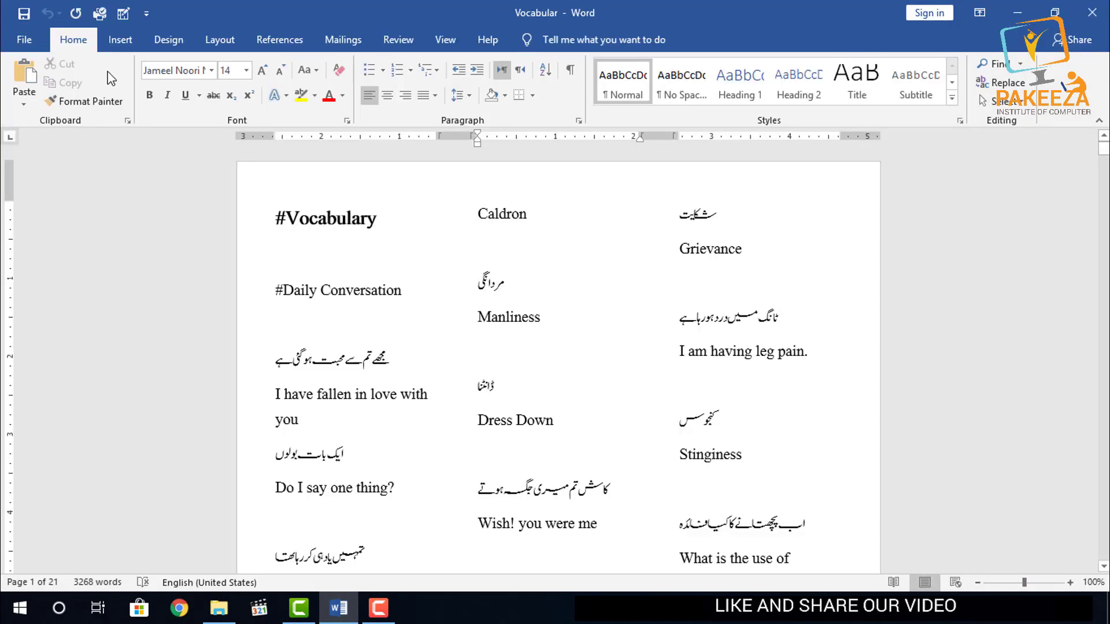
Open the print settings for the document and set the number of copies to 15
{"action": "key", "text": "ctrl+p"}
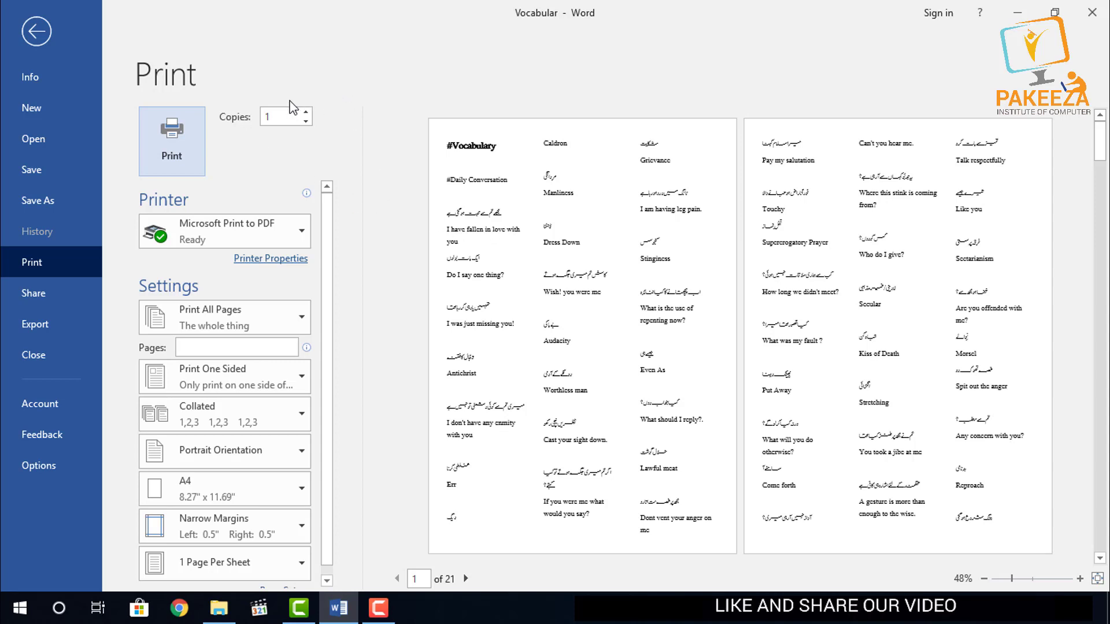
{"action": "double_click", "coordinate": [285, 114]}
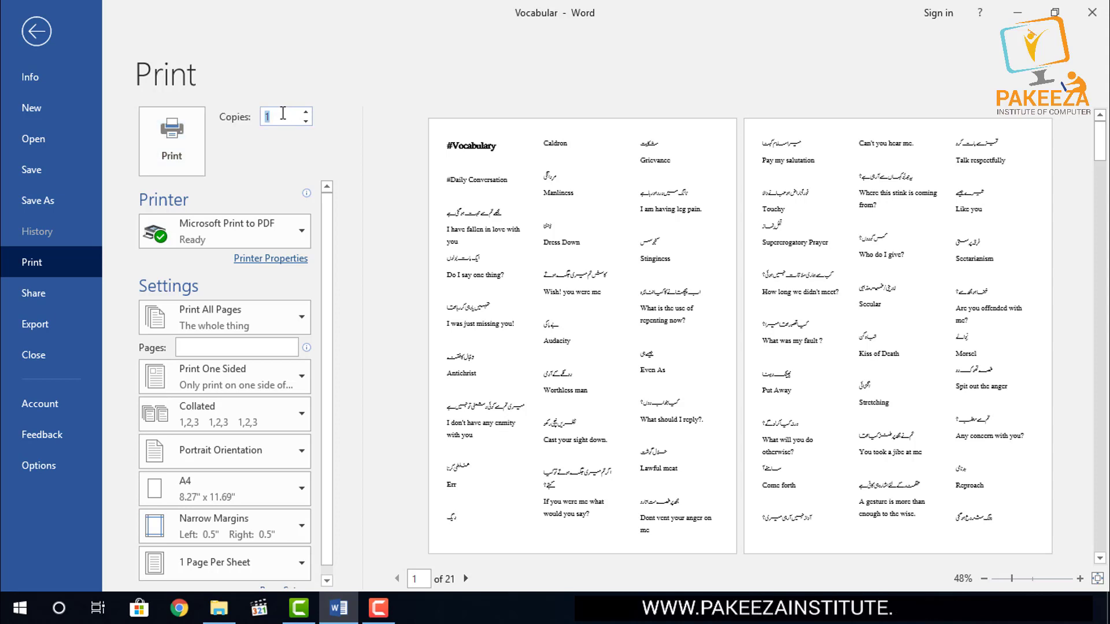
{"action": "type", "text": "15"}
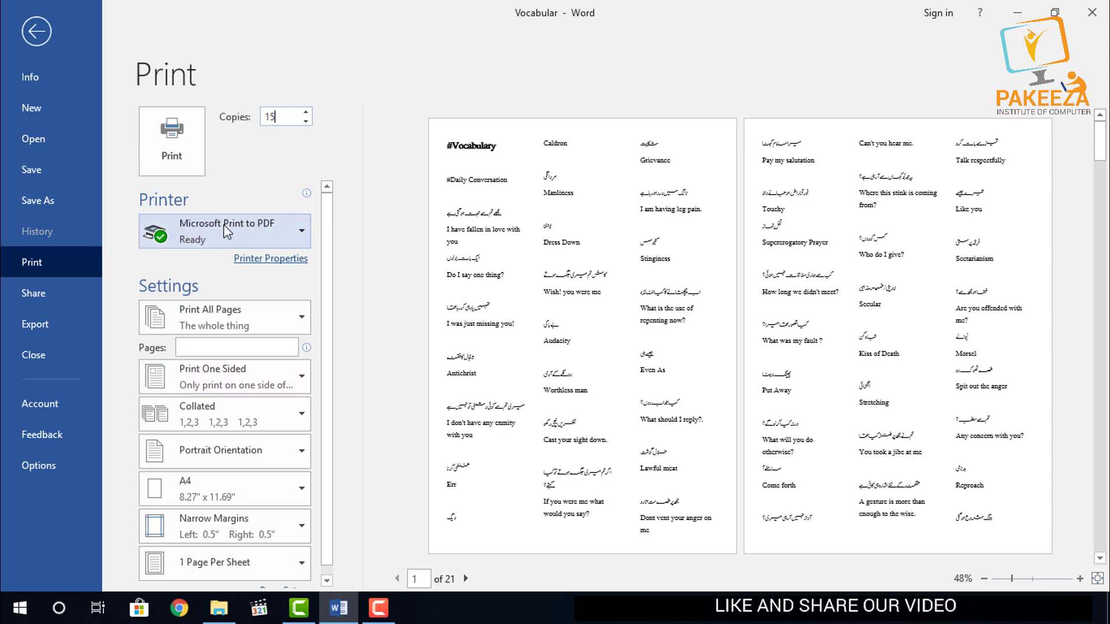
Choose Fax as the printer for the document
{"action": "left_click", "coordinate": [302, 234]}
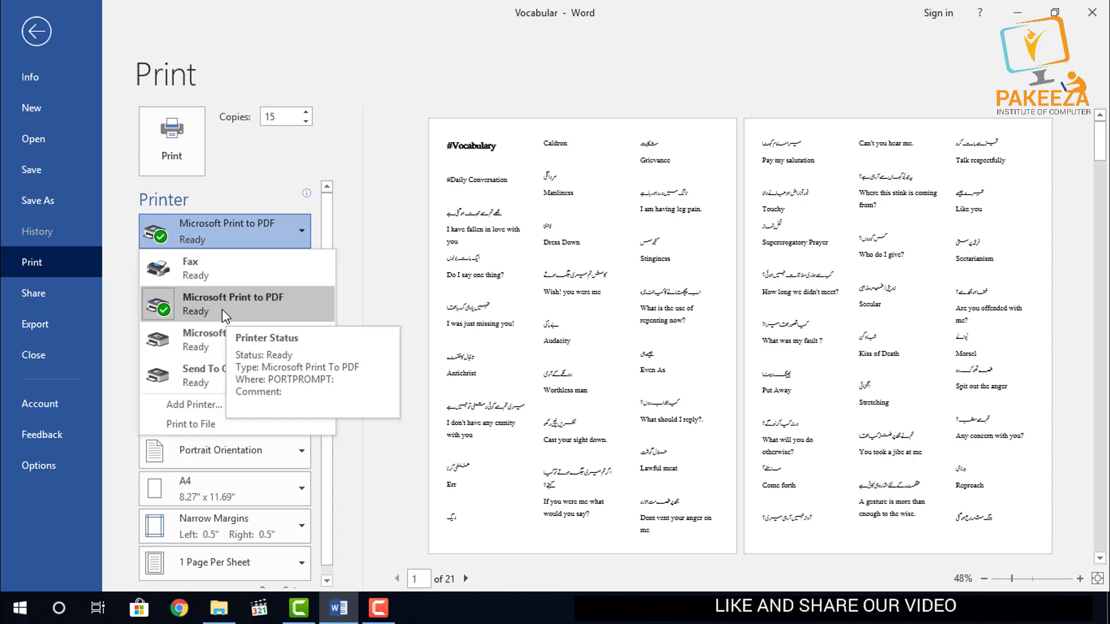
{"action": "left_click", "coordinate": [224, 270]}
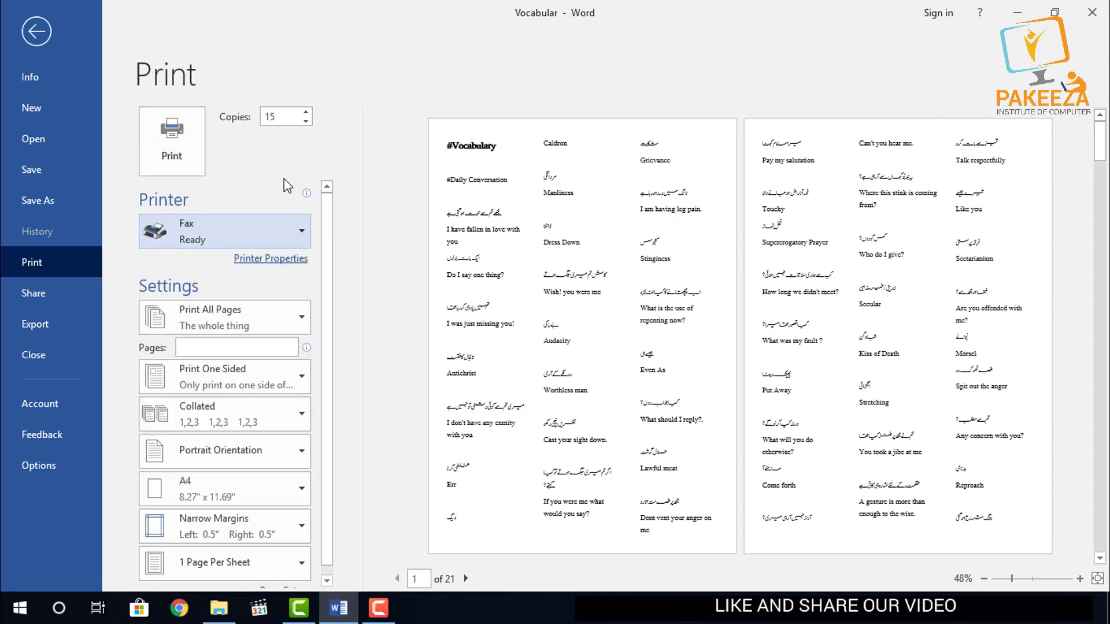
{"action": "left_click", "coordinate": [255, 170]}
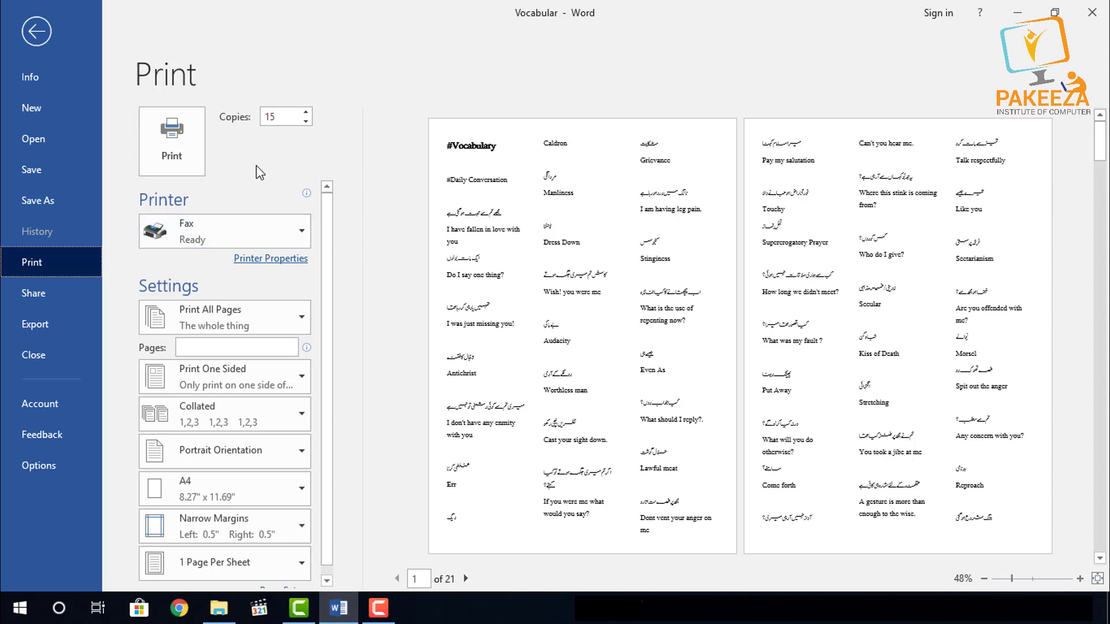
Set the number of copies to 10
{"action": "scroll", "coordinate": [237, 197], "scroll_direction": "down", "scroll_amount": 1}
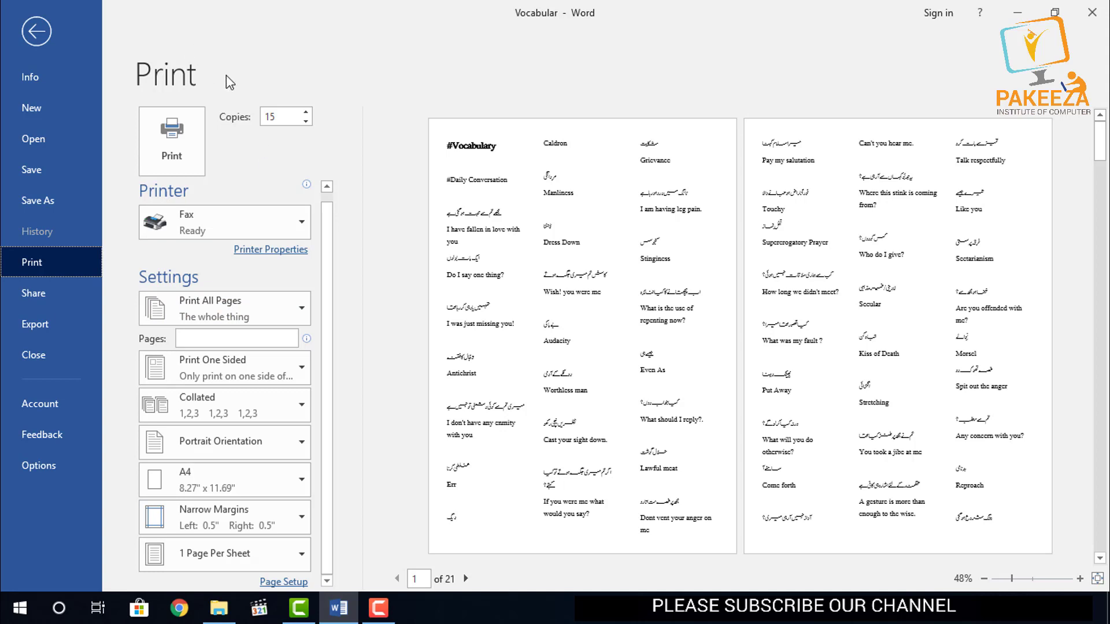
{"action": "double_click", "coordinate": [286, 116]}
{"action": "type", "text": "10"}
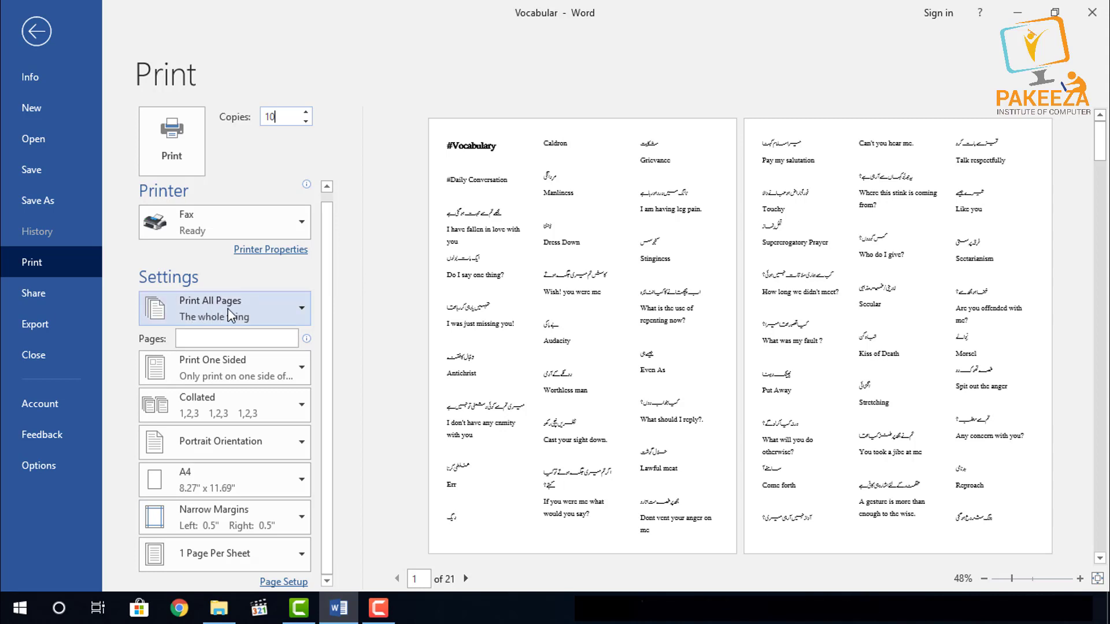
Return from the print range options to the document and select the page 1 text from the first Urdu sentence through "repenting now?"
{"action": "left_click", "coordinate": [302, 312]}
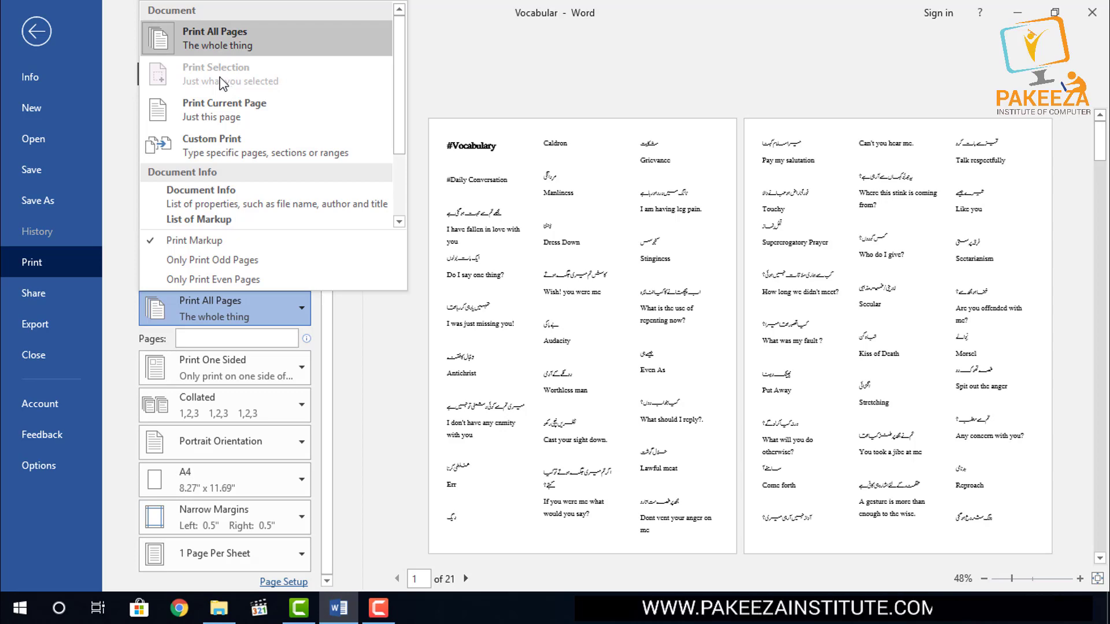
{"action": "left_click", "coordinate": [38, 31]}
{"action": "scroll", "coordinate": [688, 445], "scroll_direction": "down", "scroll_amount": 3}
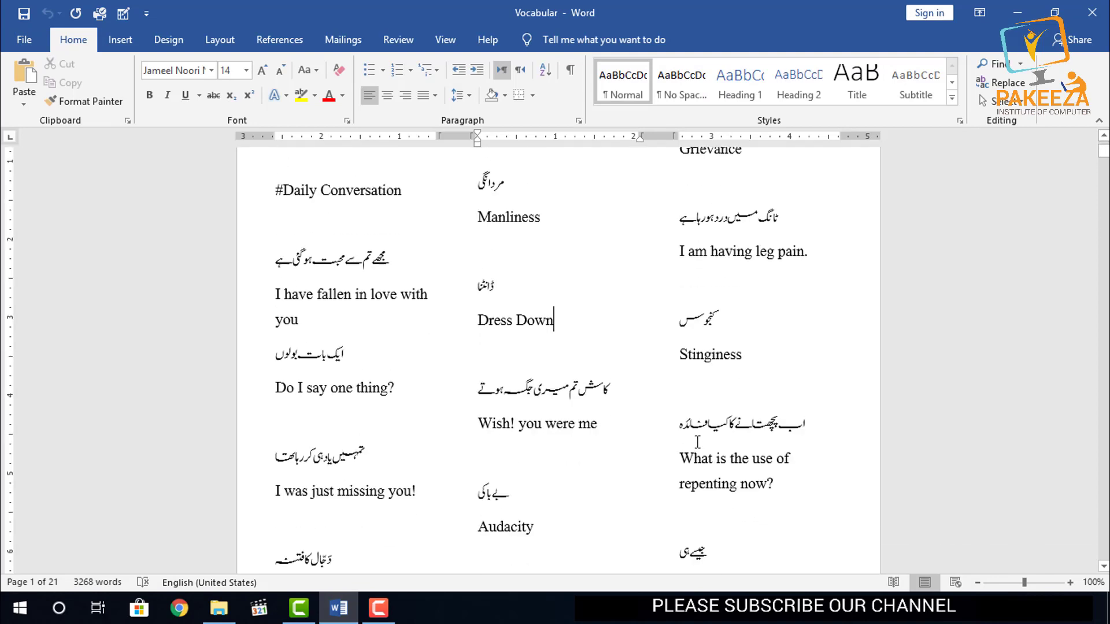
{"action": "left_click", "coordinate": [793, 471]}
{"action": "left_click_drag", "start_coordinate": [755, 501], "coordinate": [272, 248]}
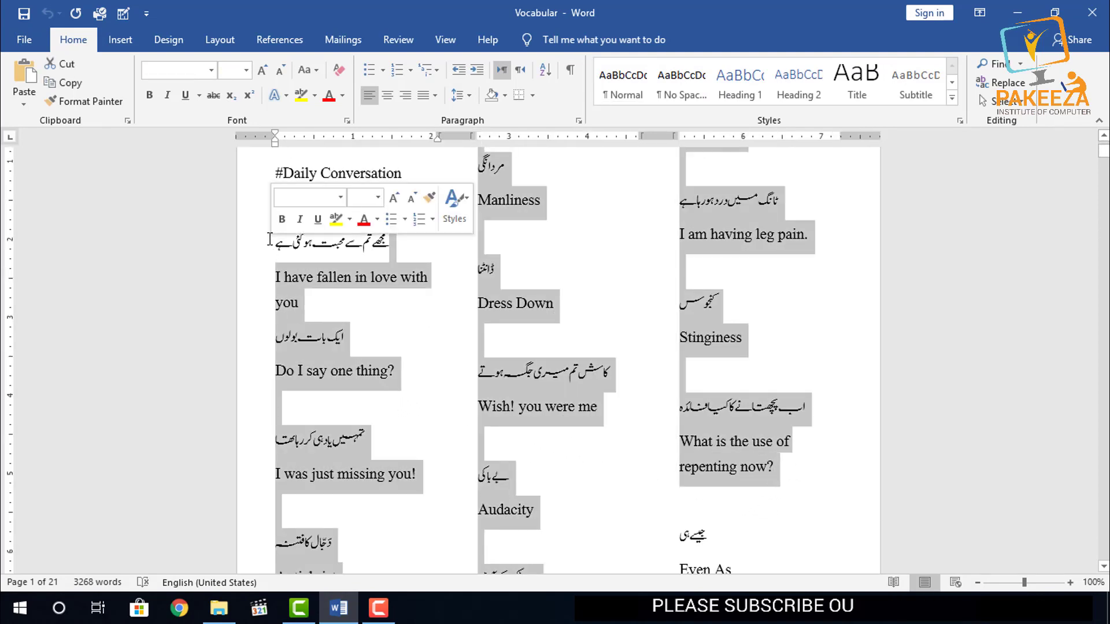
Examine the print range options, including Print Selection, while the page 1 text is selected, and return to the document
{"action": "left_click", "coordinate": [25, 39]}
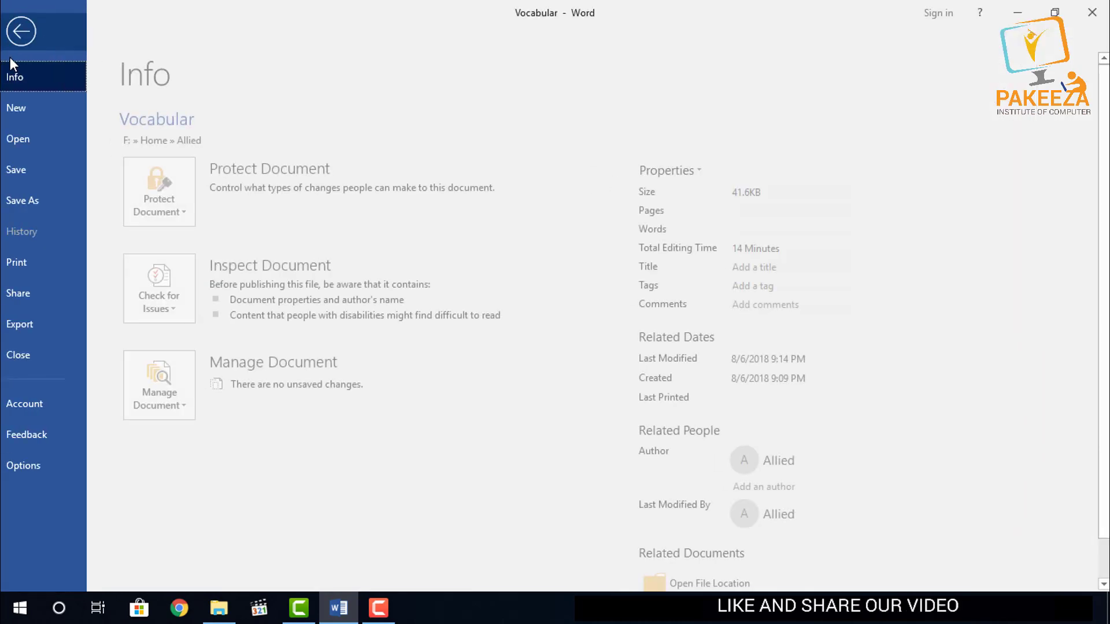
{"action": "left_click", "coordinate": [26, 262]}
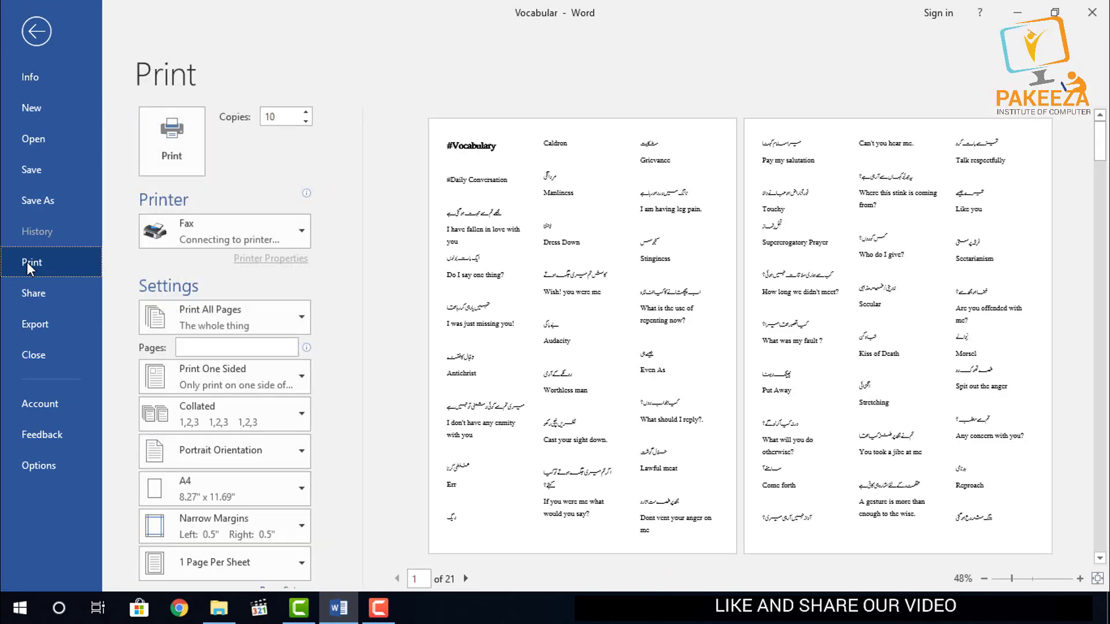
{"action": "left_click", "coordinate": [229, 319]}
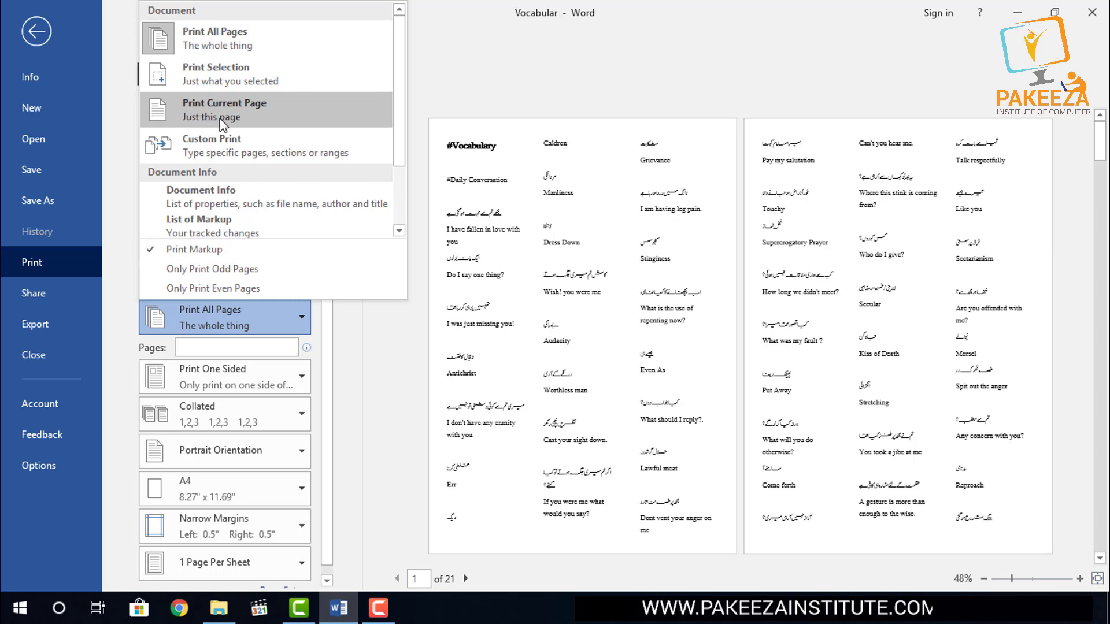
{"action": "left_click", "coordinate": [34, 35]}
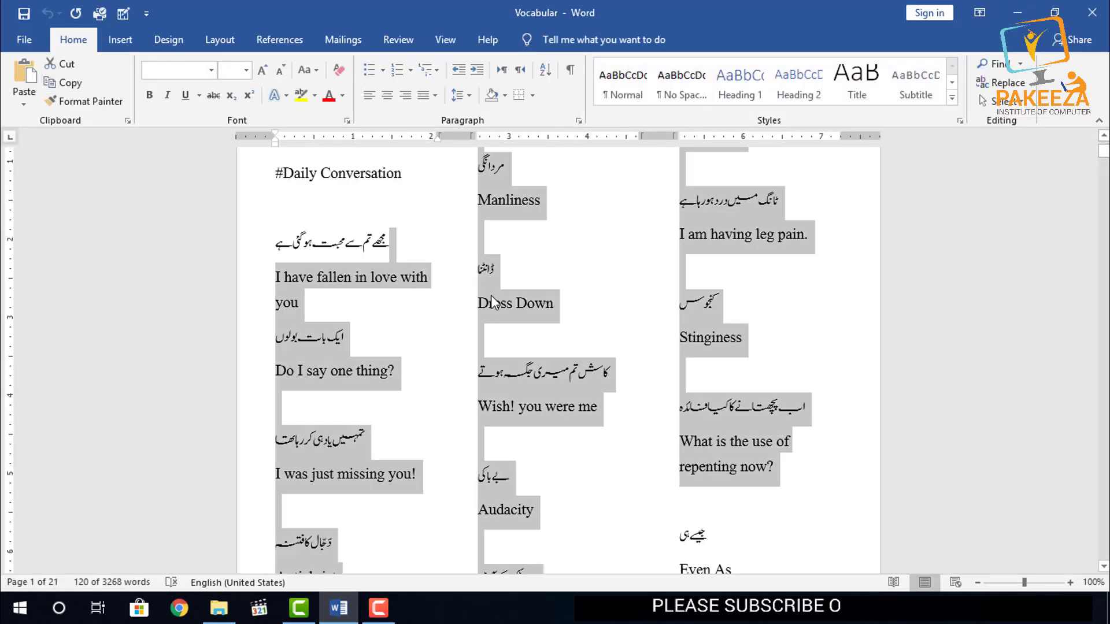
Clear the text selection and place the cursor on page 2 after "What was my fault ?"
{"action": "left_click", "coordinate": [449, 283]}
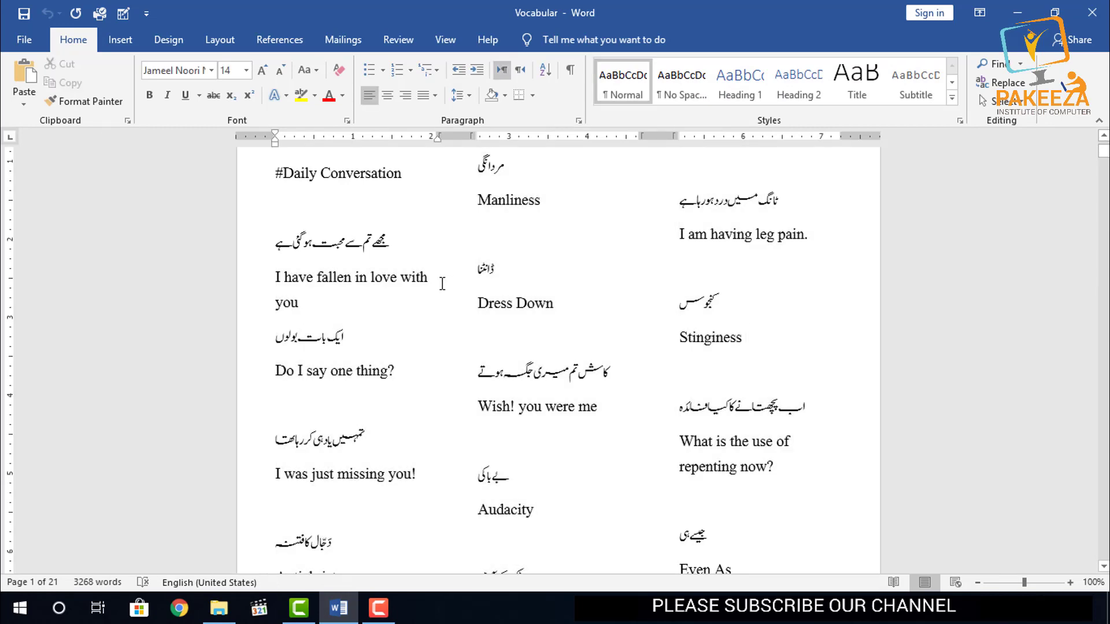
{"action": "scroll", "coordinate": [432, 289], "scroll_direction": "down", "scroll_amount": 18}
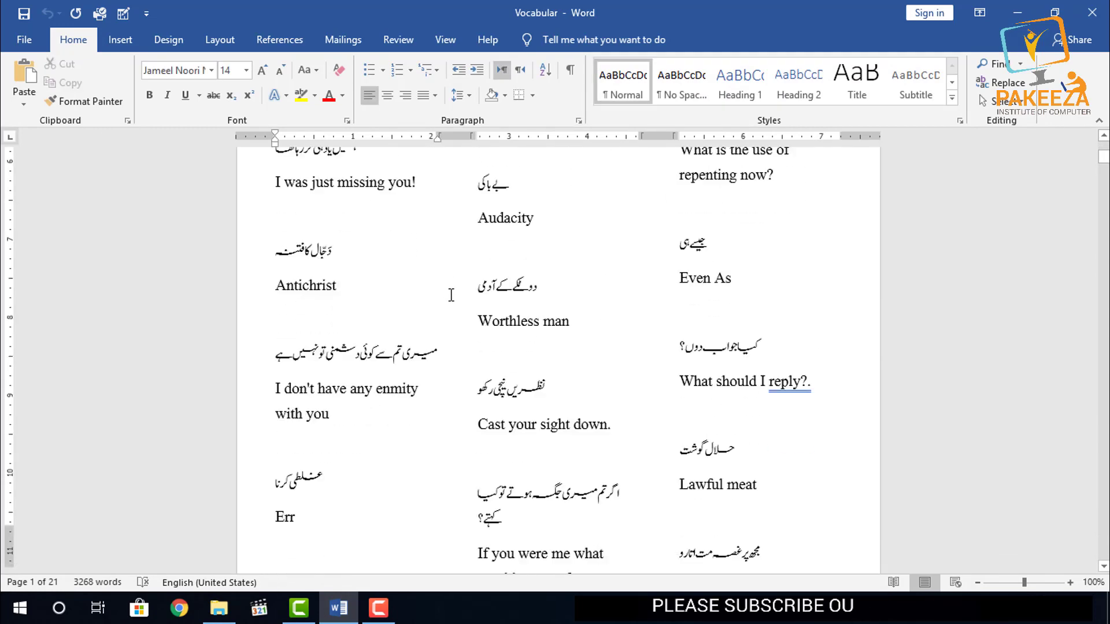
{"action": "left_click", "coordinate": [450, 303]}
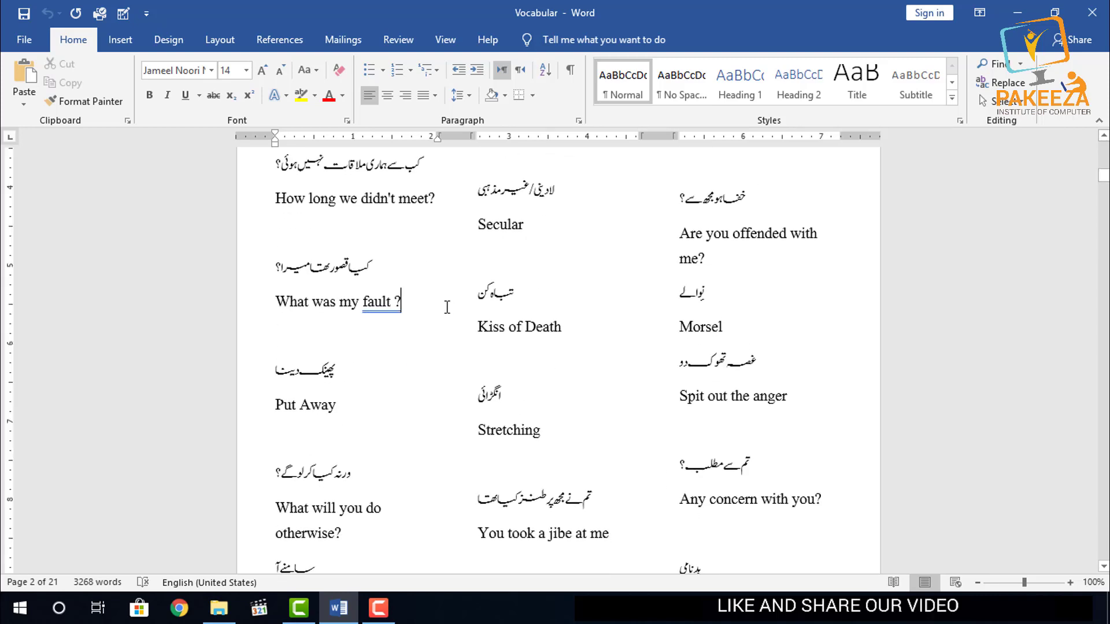
{"action": "left_click", "coordinate": [415, 307]}
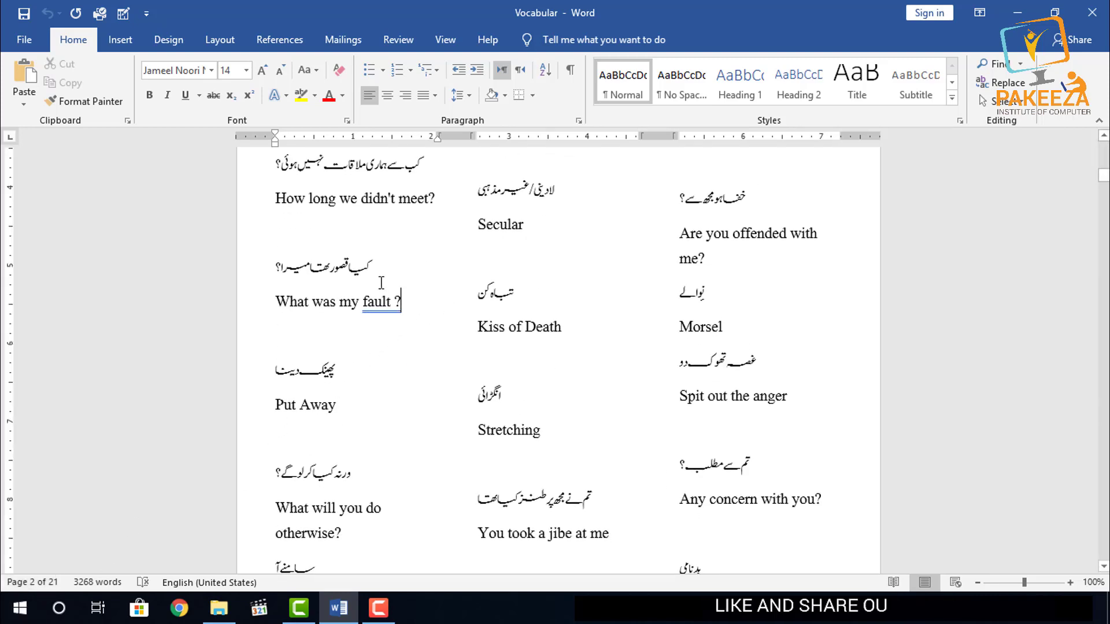
Set the print range to Print Current Page in the print settings
{"action": "left_click", "coordinate": [26, 38]}
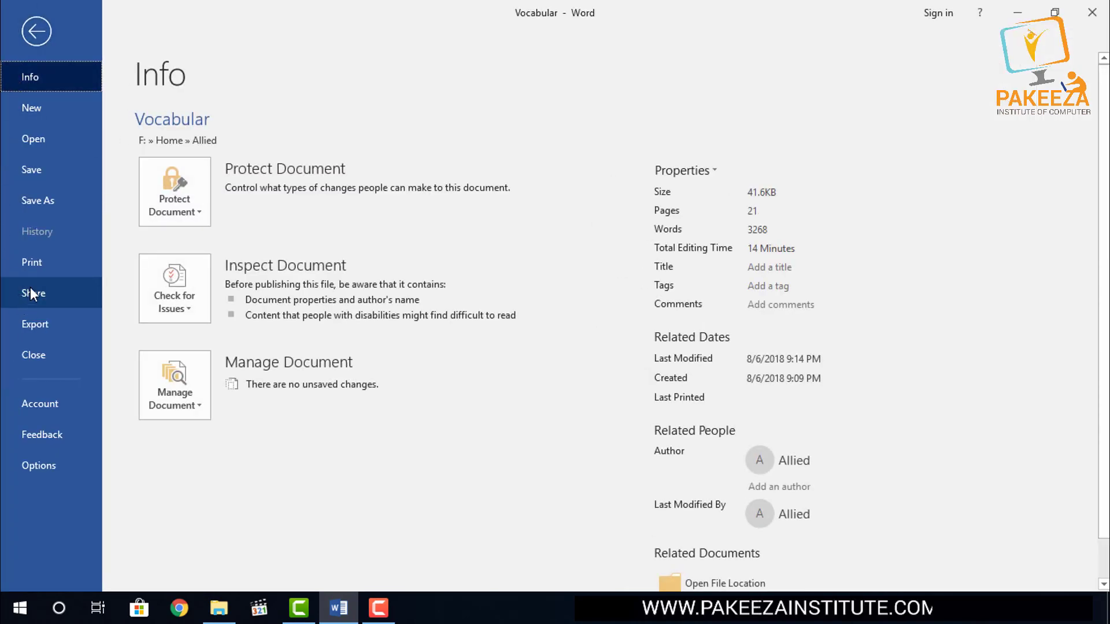
{"action": "left_click", "coordinate": [37, 264]}
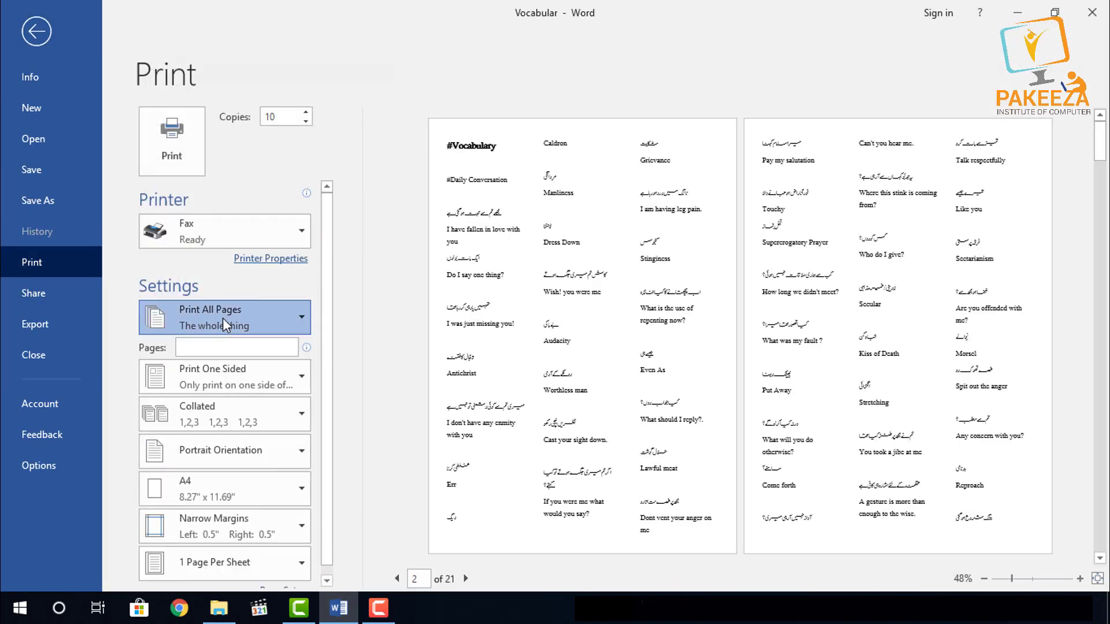
{"action": "left_click", "coordinate": [223, 318]}
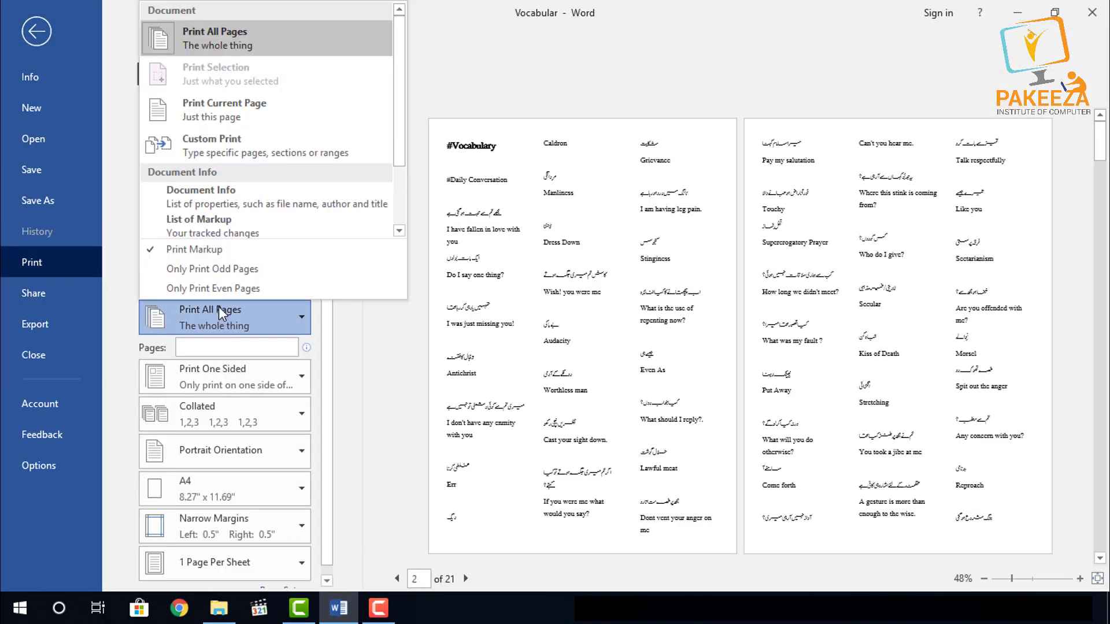
{"action": "left_click", "coordinate": [230, 116]}
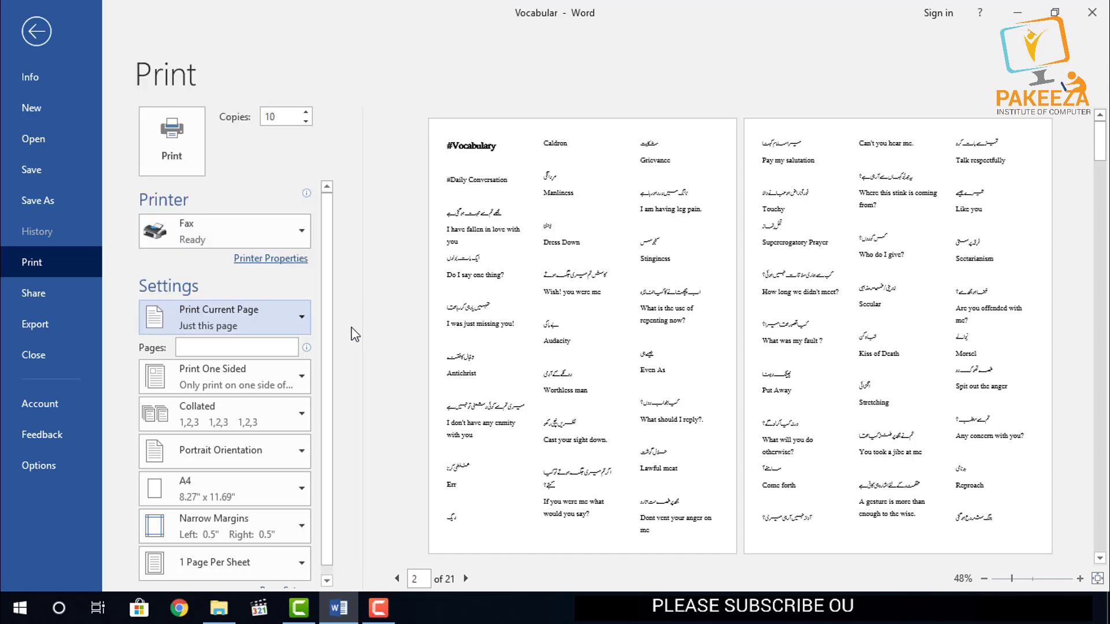
Switch the print range to Custom Print and enter pages 2,5,10,15,20
{"action": "left_click", "coordinate": [227, 315]}
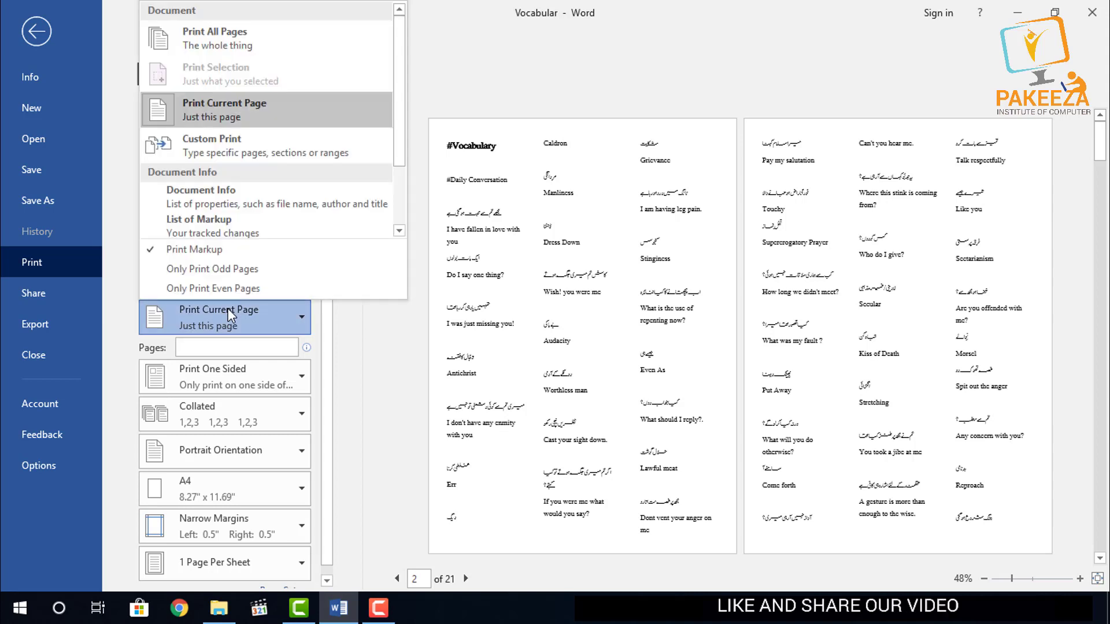
{"action": "left_click", "coordinate": [224, 151]}
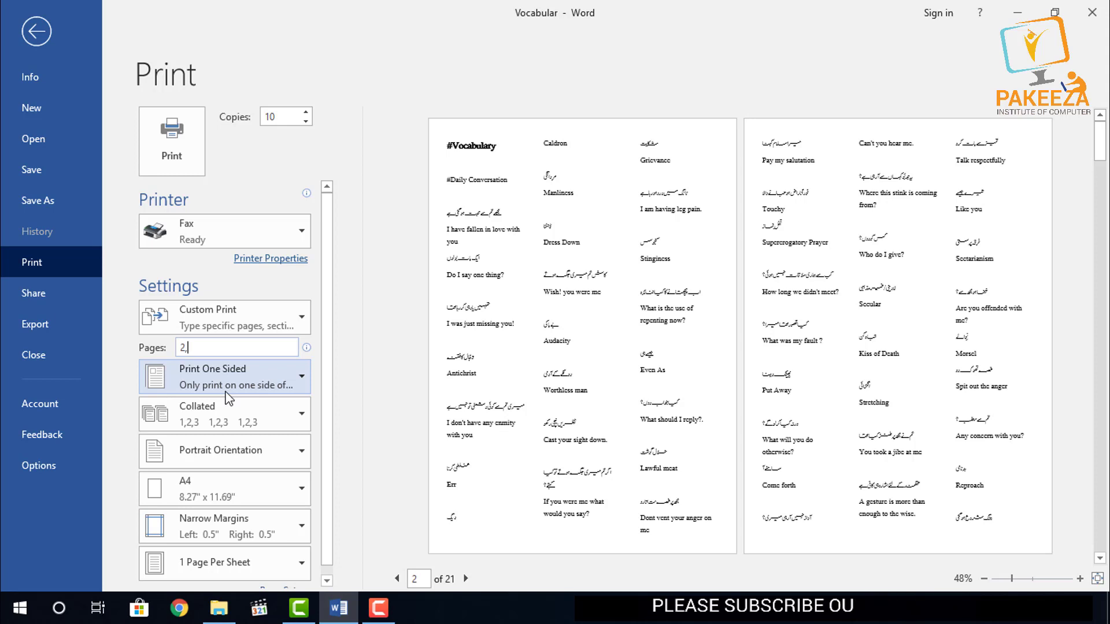
{"action": "type", "text": "5"}
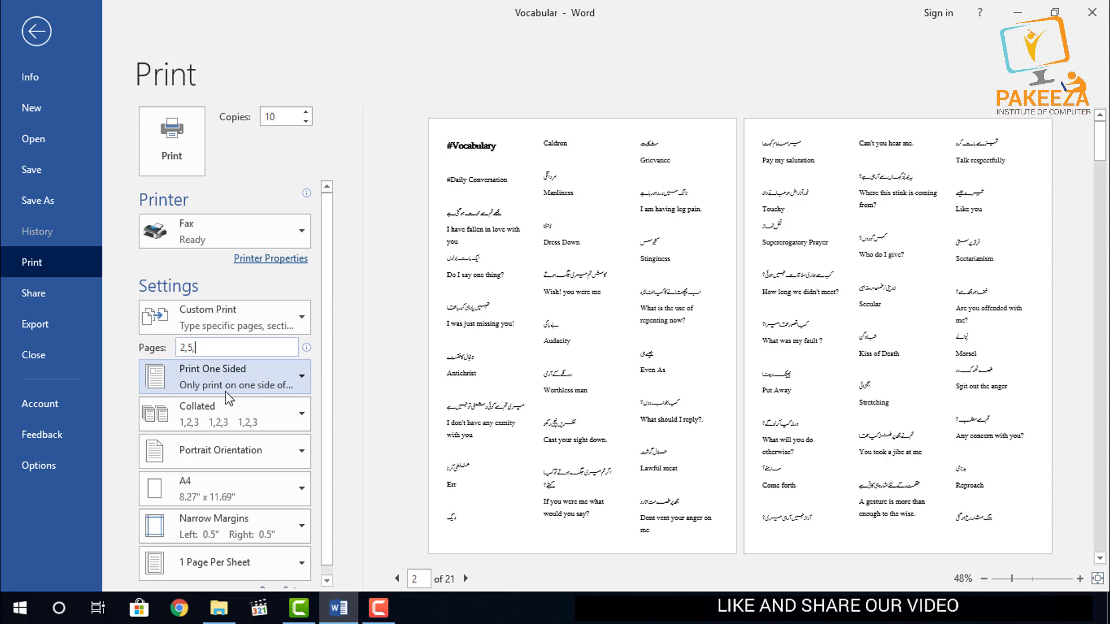
{"action": "type", "text": ",10"}
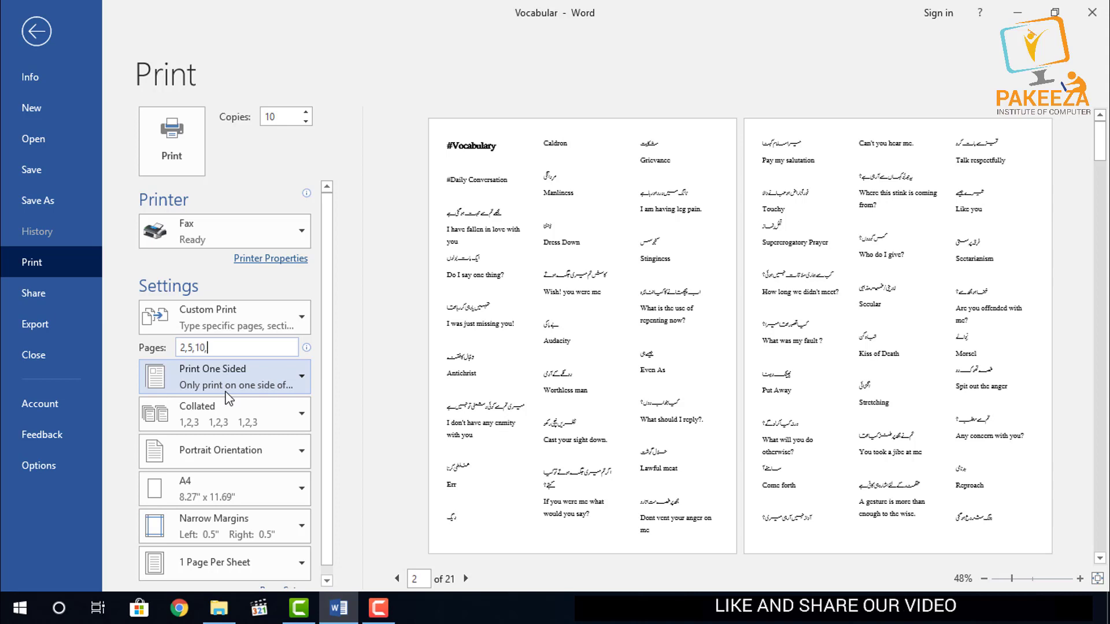
{"action": "type", "text": ",15"}
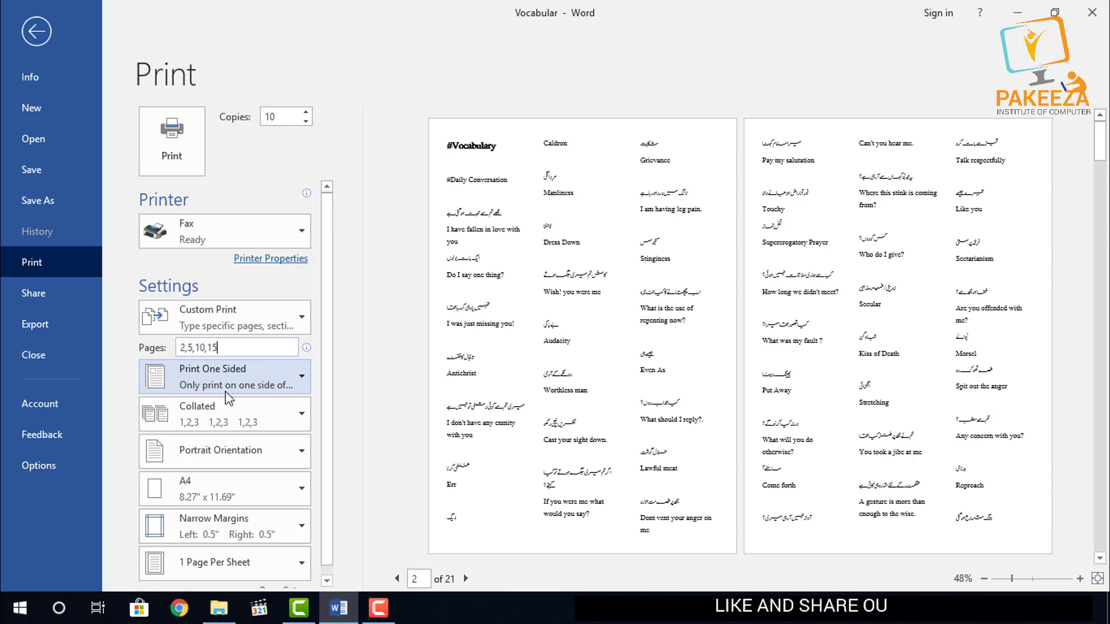
{"action": "type", "text": ",20"}
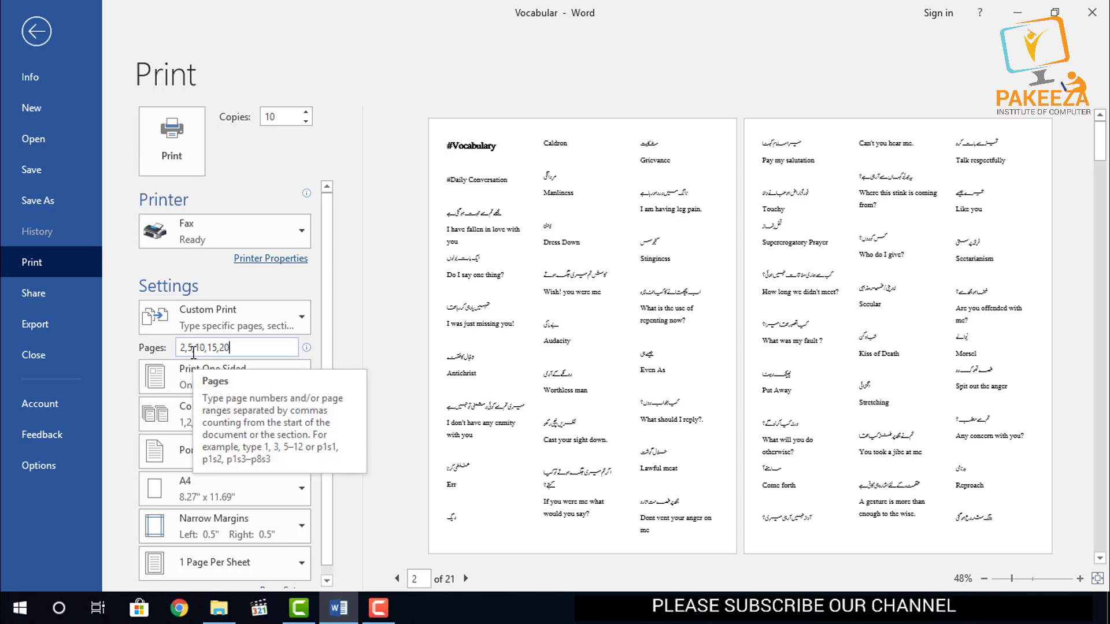
Clear the custom page list and restrict printing of the whole document to odd pages only
{"action": "left_click_drag", "start_coordinate": [242, 352], "coordinate": [177, 355]}
{"action": "key", "text": "BackSpace"}
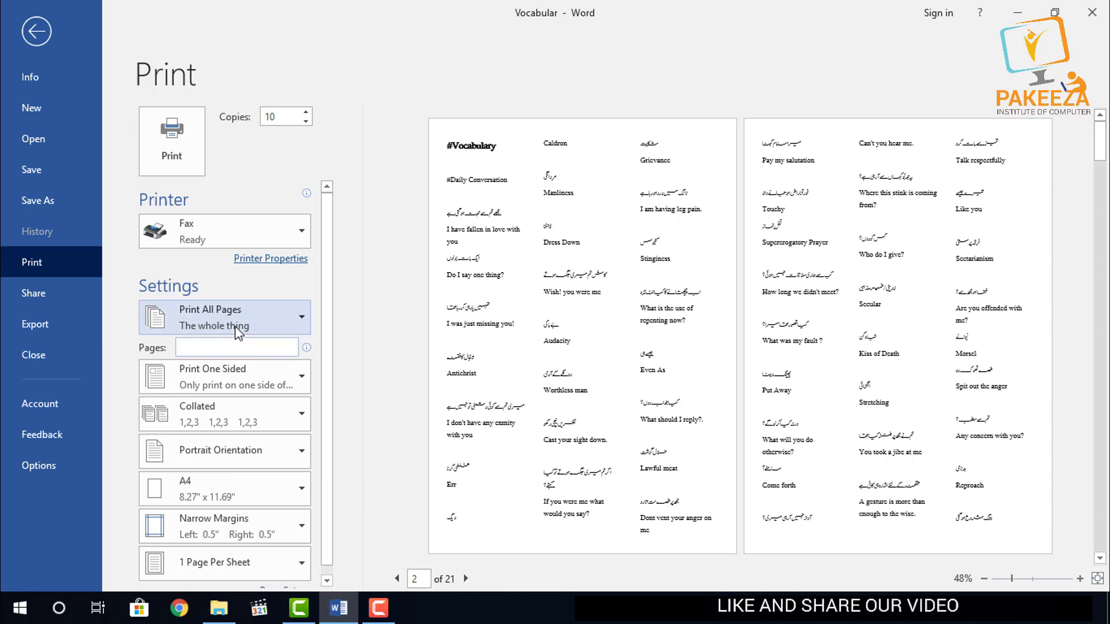
{"action": "left_click", "coordinate": [233, 327]}
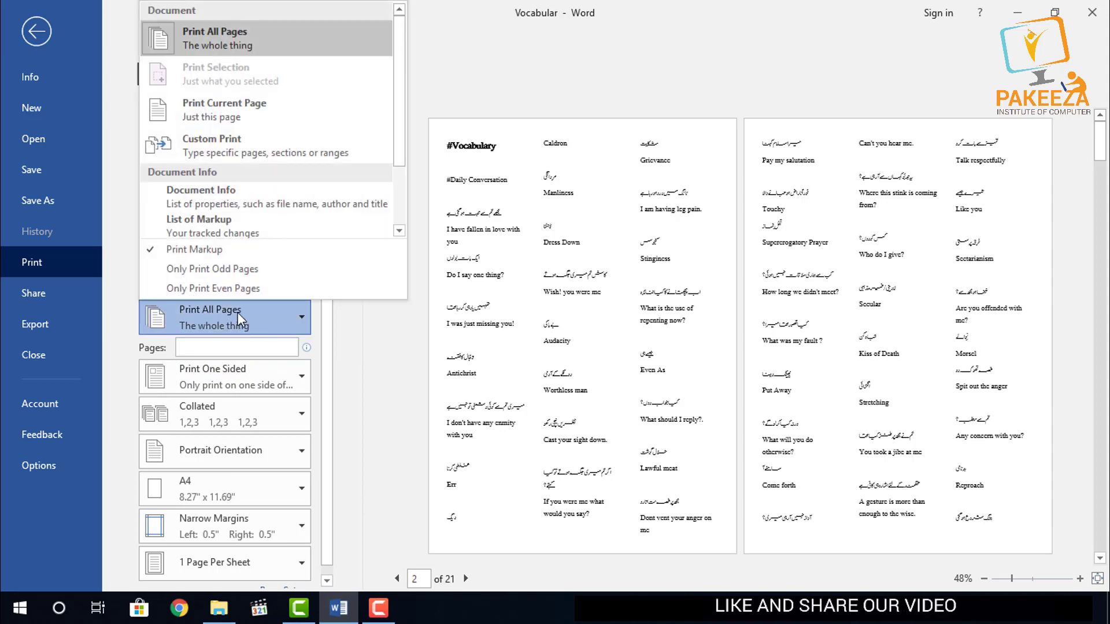
{"action": "left_click", "coordinate": [208, 272]}
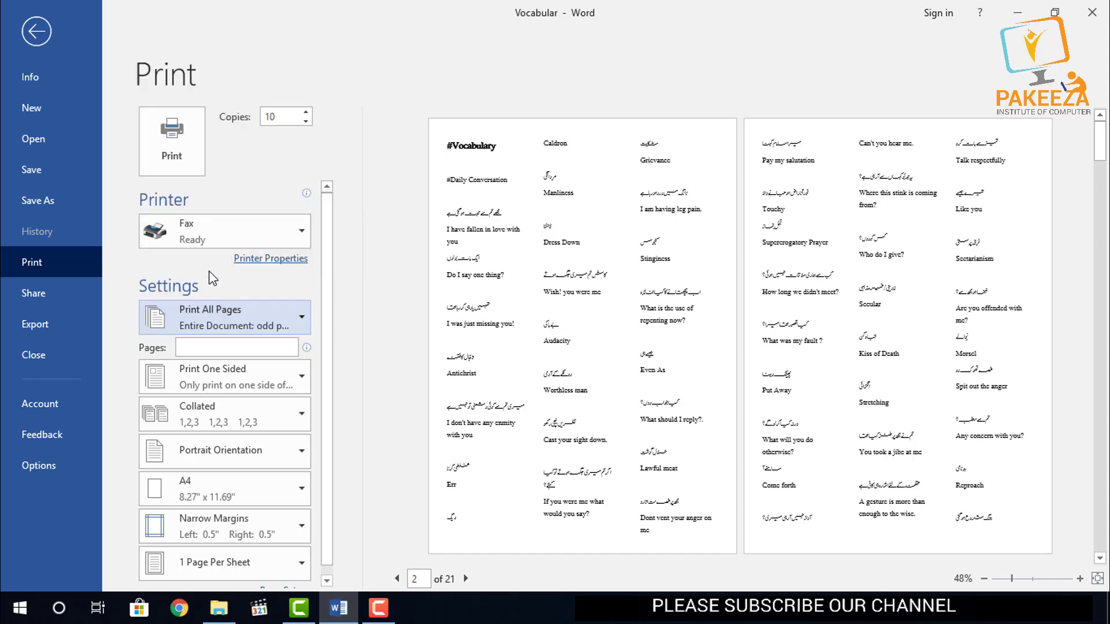
Enter the odd pages 1 3 5 7 as a custom page list, and clear the list again
{"action": "left_click", "coordinate": [182, 346]}
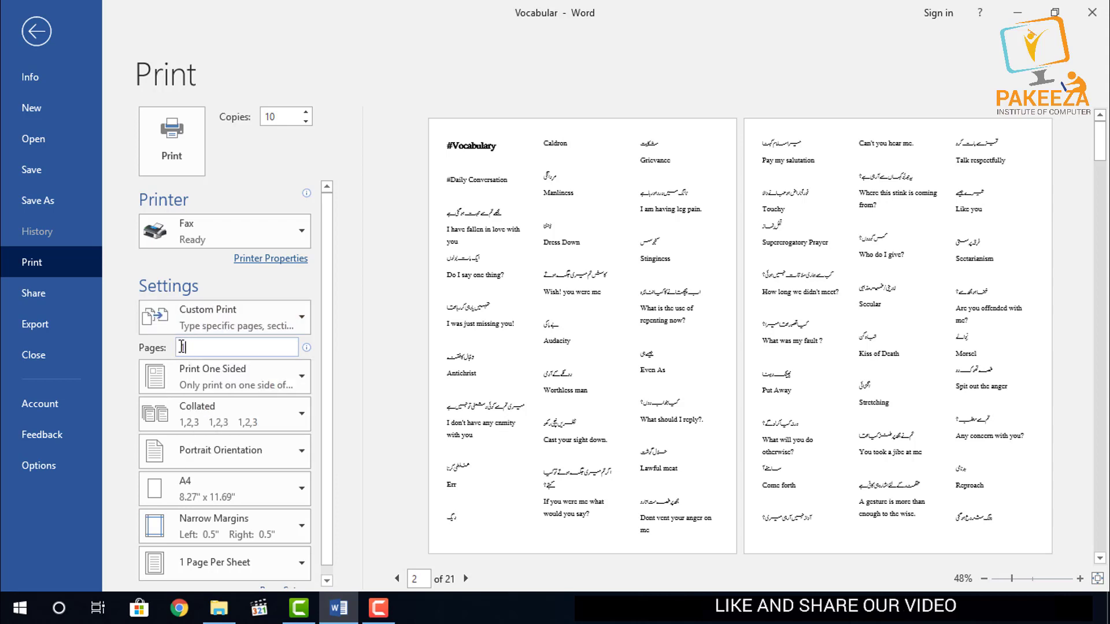
{"action": "type", "text": "1 2"}
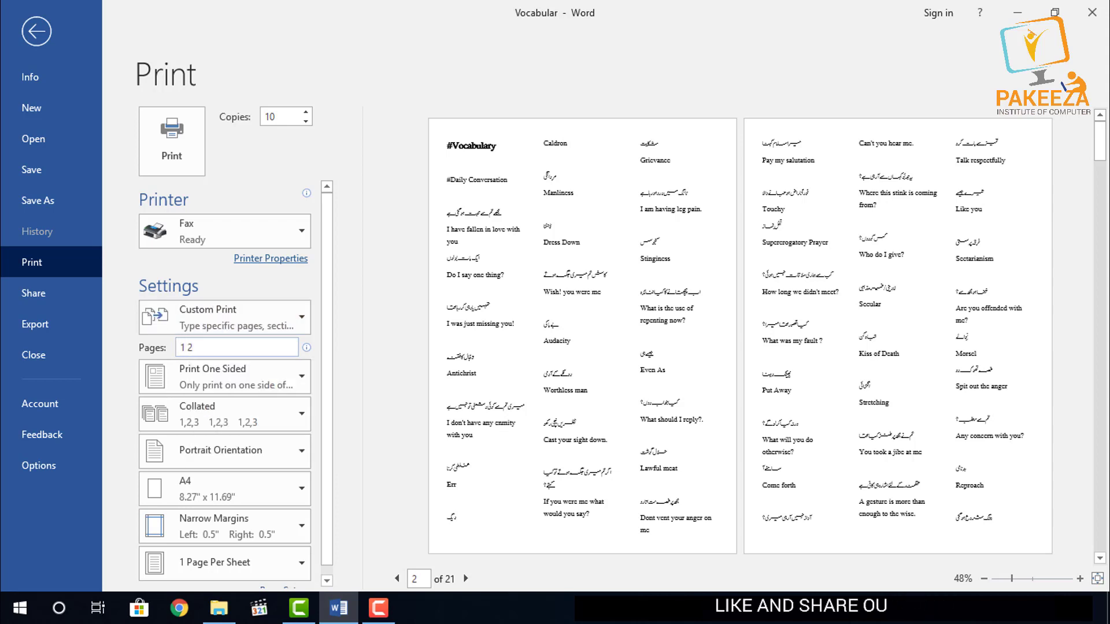
{"action": "key", "text": "BackSpace"}
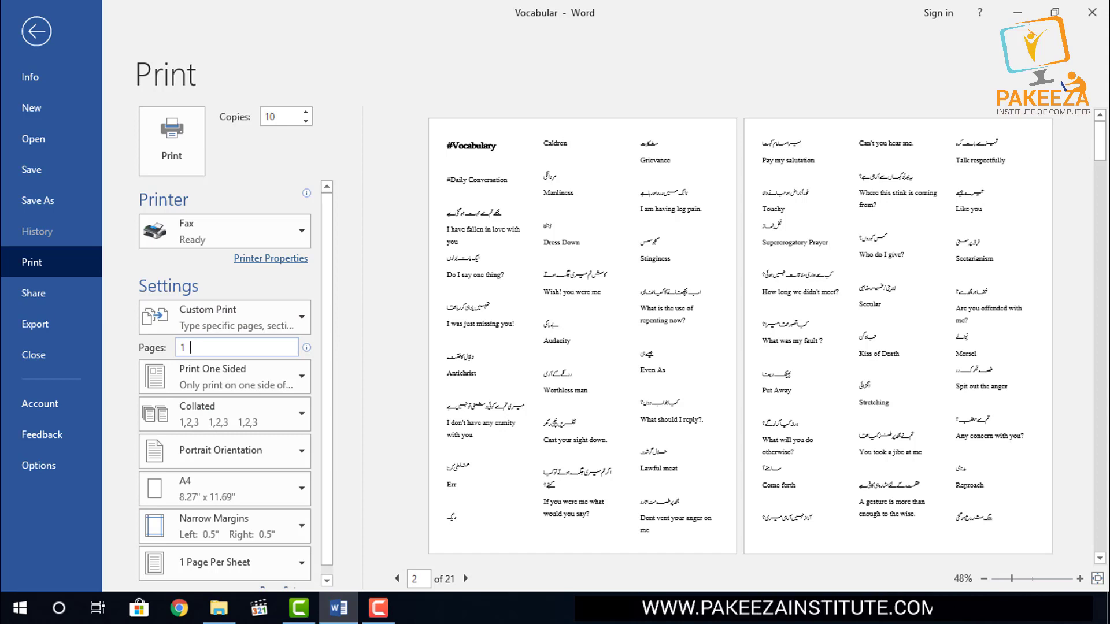
{"action": "type", "text": "3"}
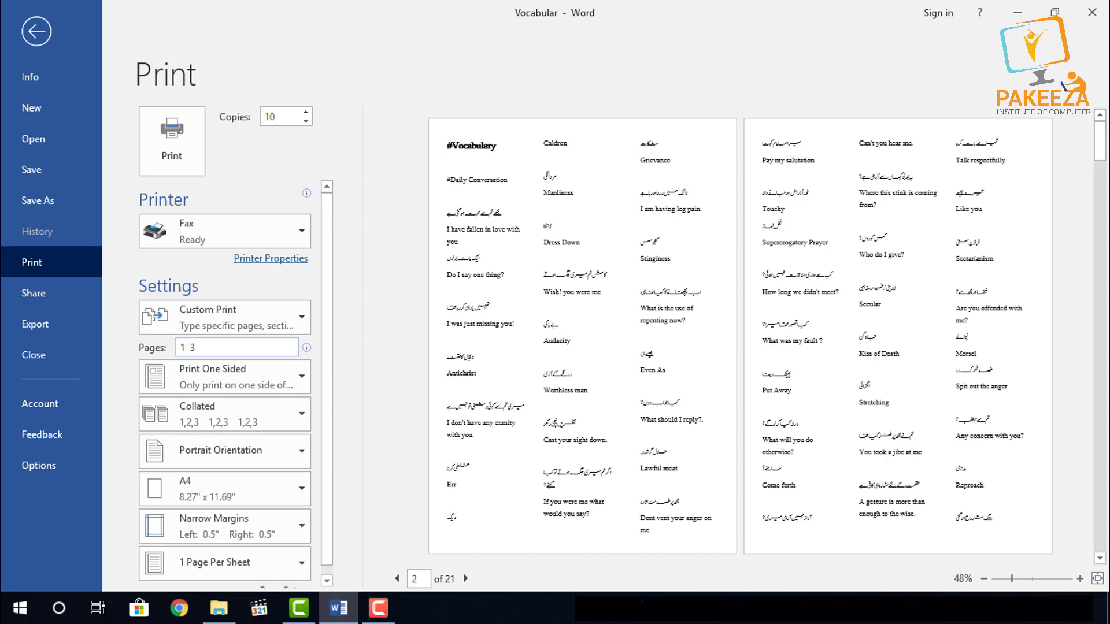
{"action": "type", "text": " 5 7"}
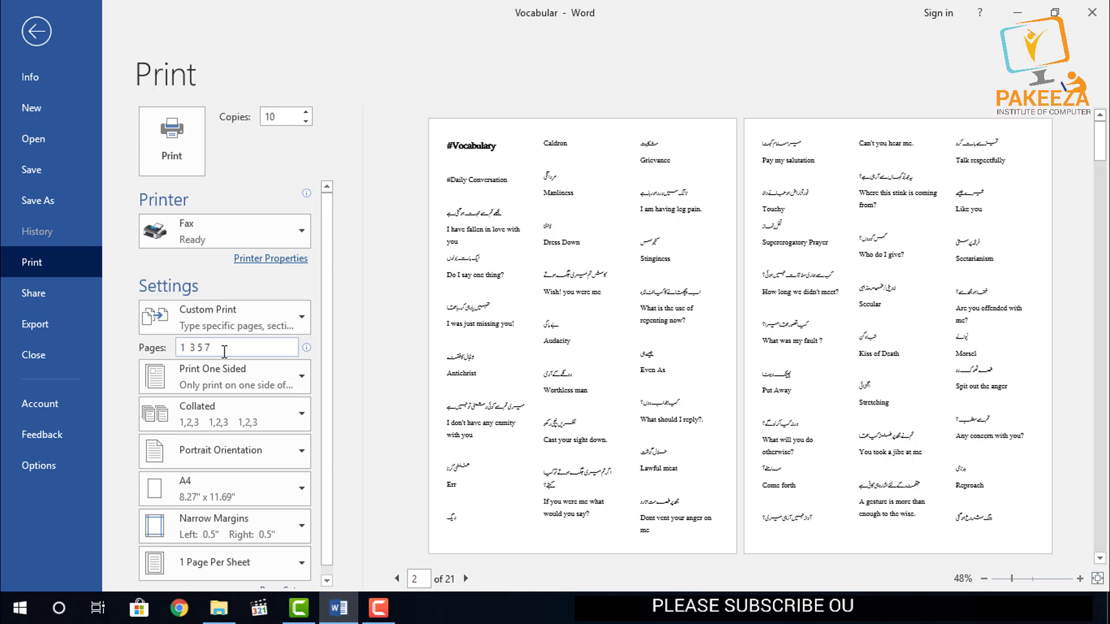
{"action": "left_click_drag", "start_coordinate": [224, 351], "coordinate": [173, 351]}
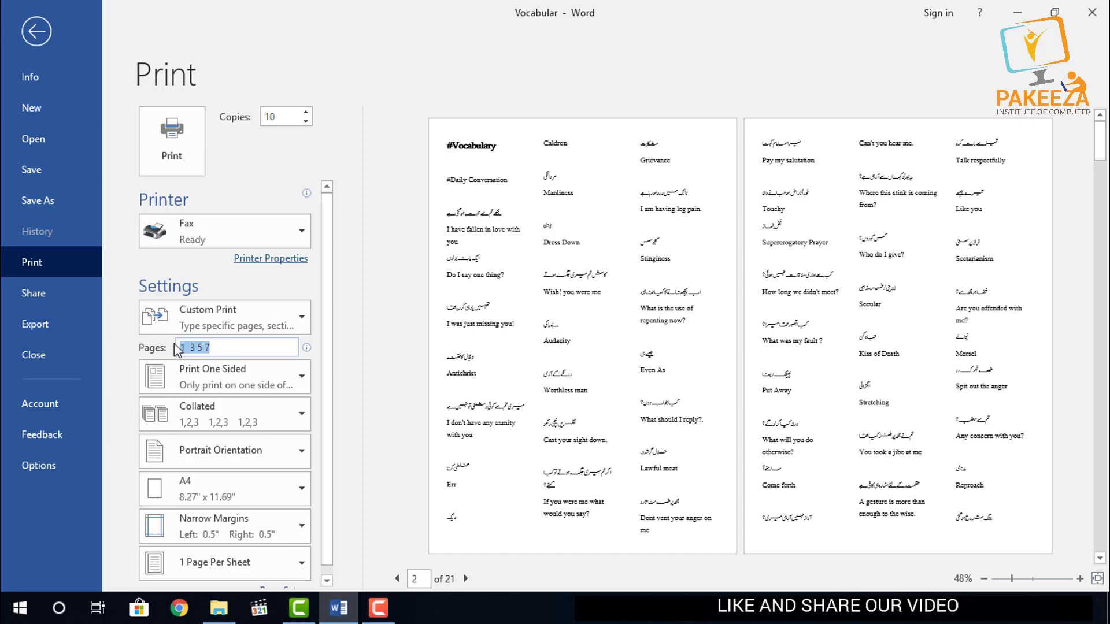
{"action": "key", "text": "BackSpace"}
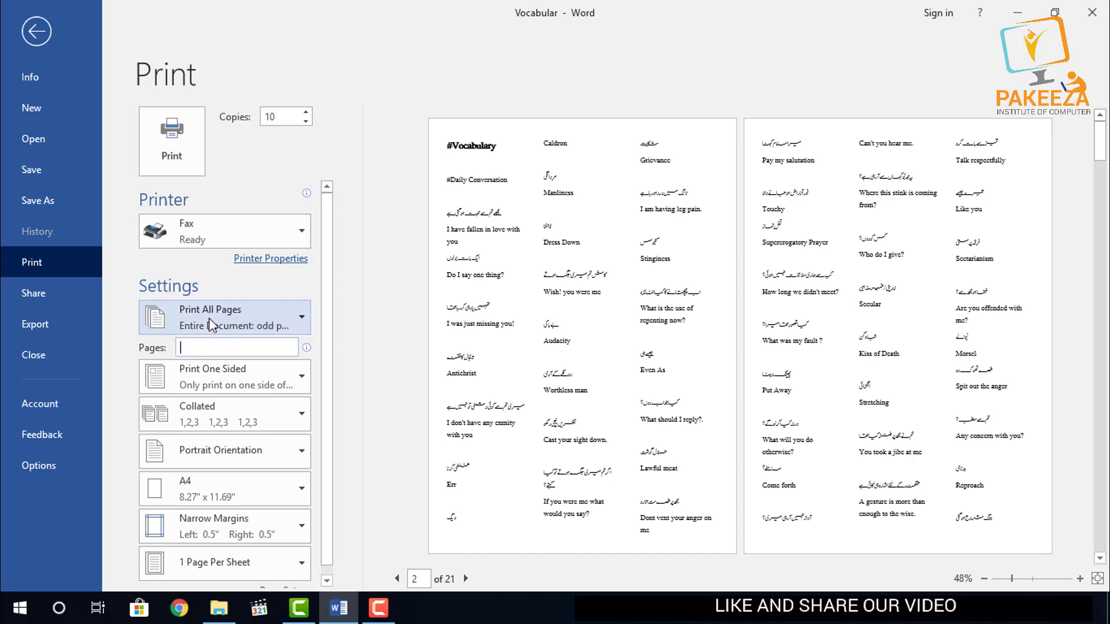
Restrict printing of the whole document to even pages only
{"action": "left_click", "coordinate": [211, 318]}
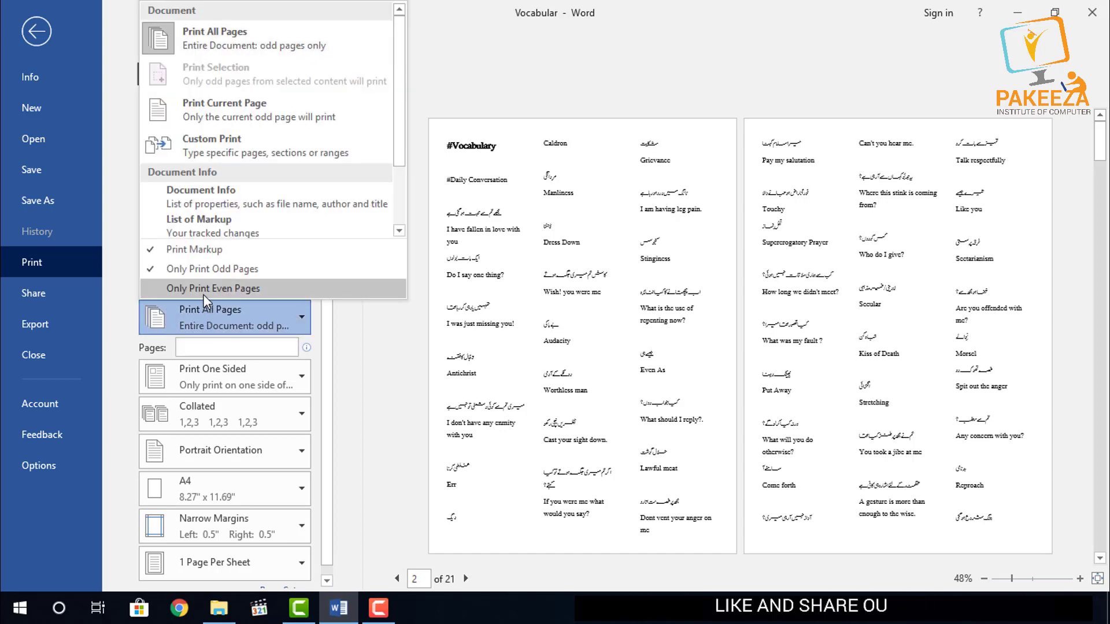
{"action": "left_click", "coordinate": [206, 290]}
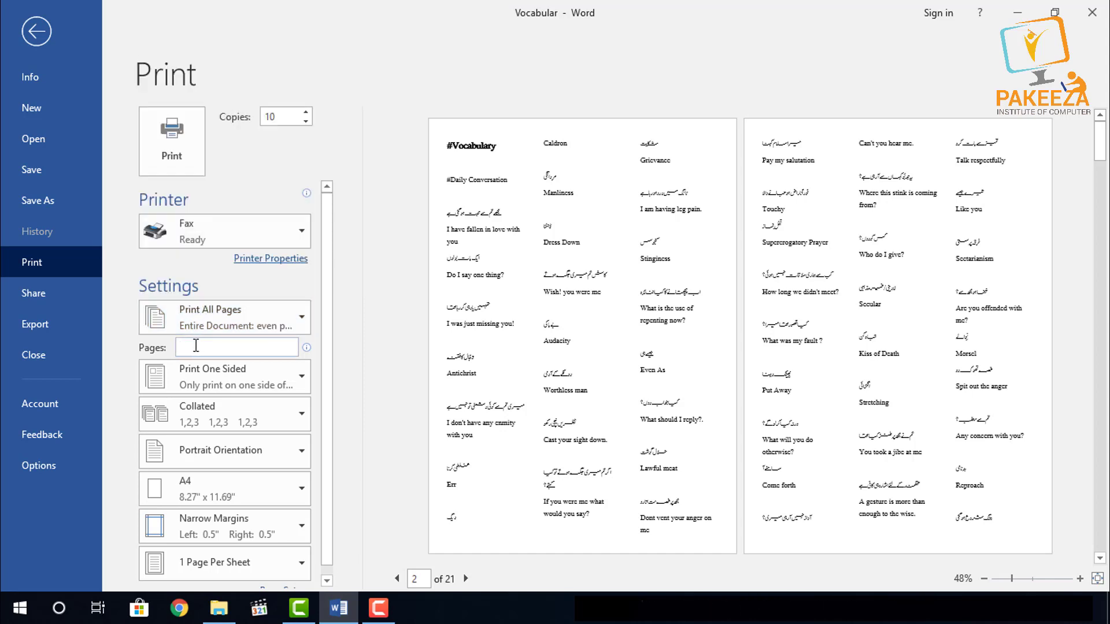
Enter the even pages 2 4 6 8 10 as a custom page list, and clear the list again
{"action": "type", "text": "2"}
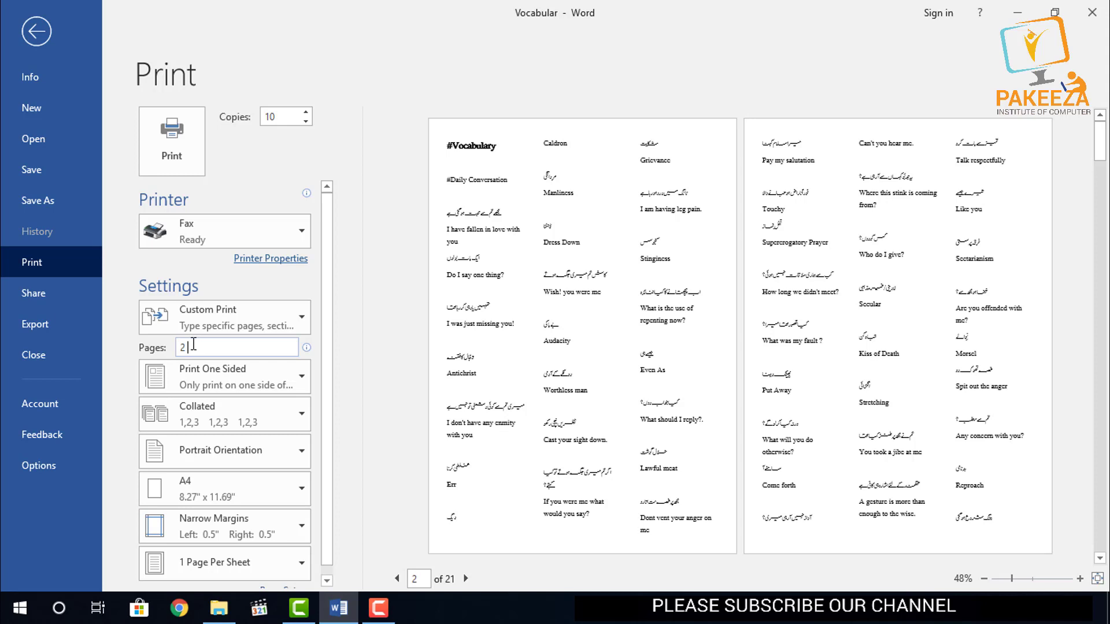
{"action": "type", "text": " 4 6 8 10"}
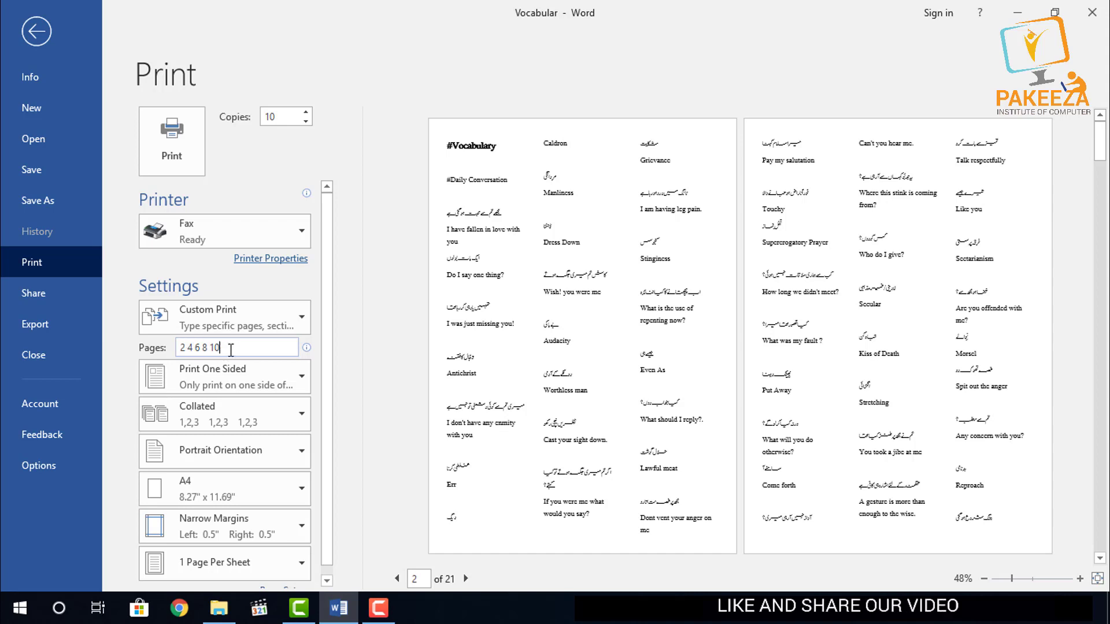
{"action": "left_click_drag", "start_coordinate": [231, 349], "coordinate": [168, 350]}
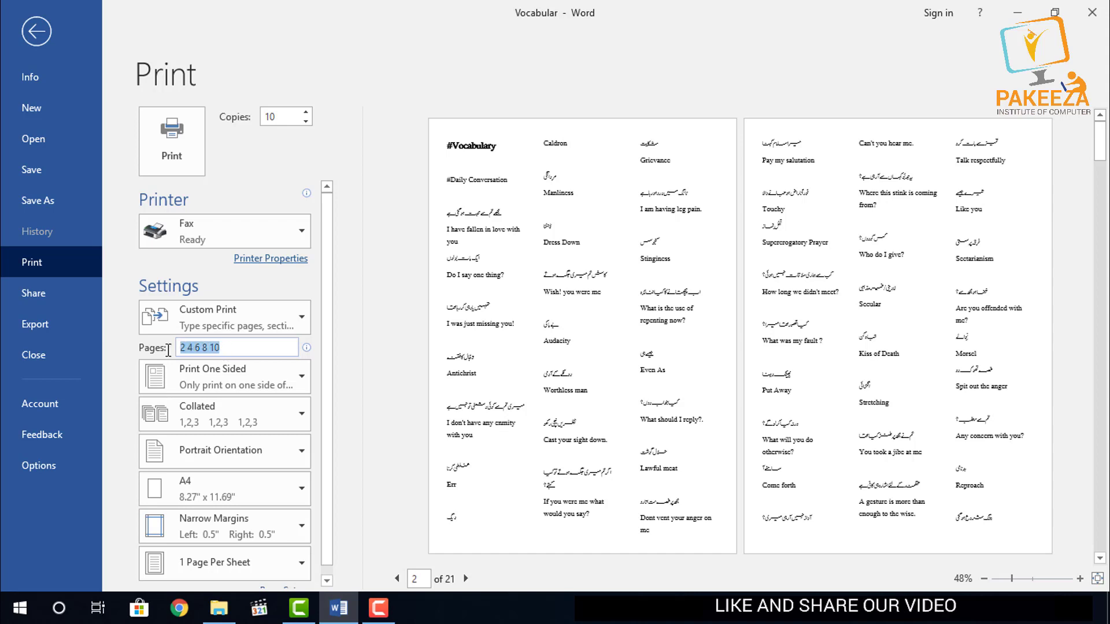
{"action": "key", "text": "BackSpace"}
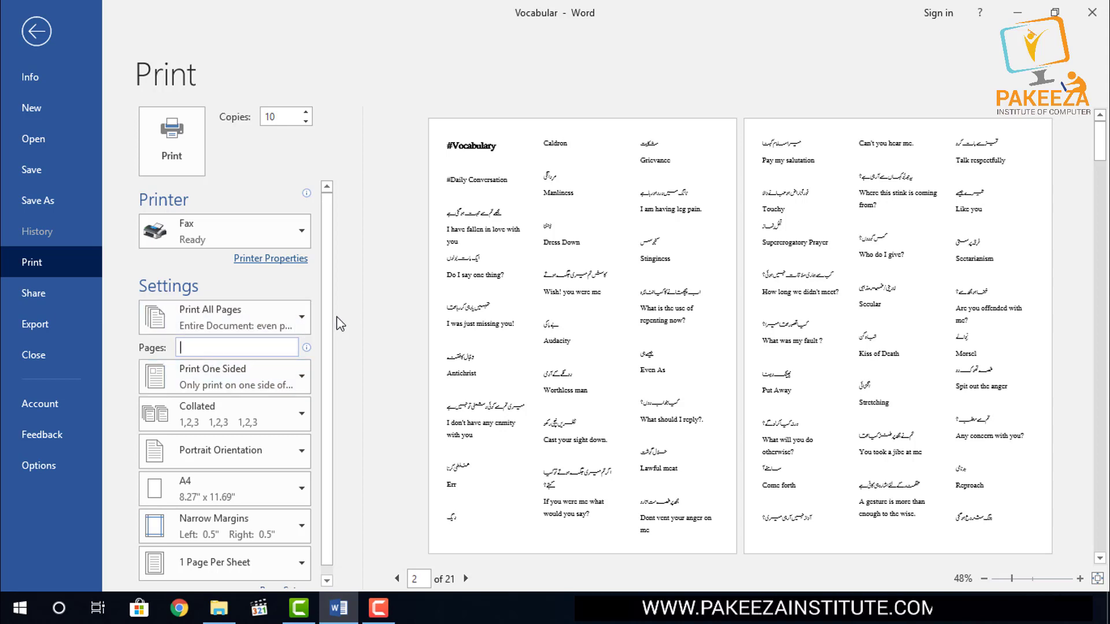
Check the available choices for one-sided and two-sided printing without changing the setting
{"action": "scroll", "coordinate": [328, 317], "scroll_direction": "down", "scroll_amount": 1}
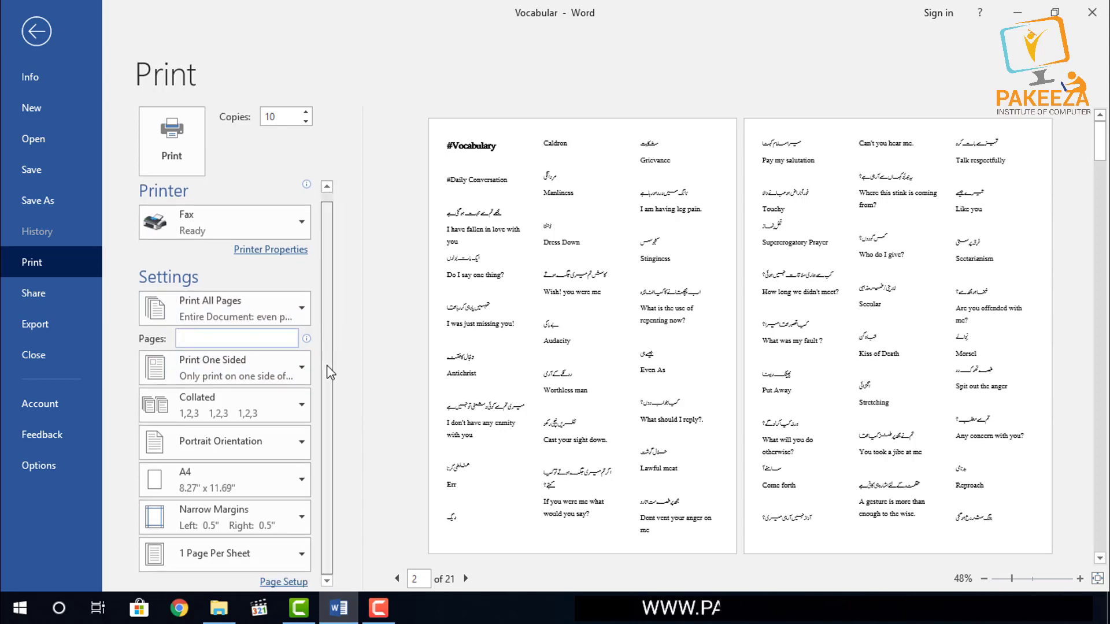
{"action": "left_click", "coordinate": [249, 370]}
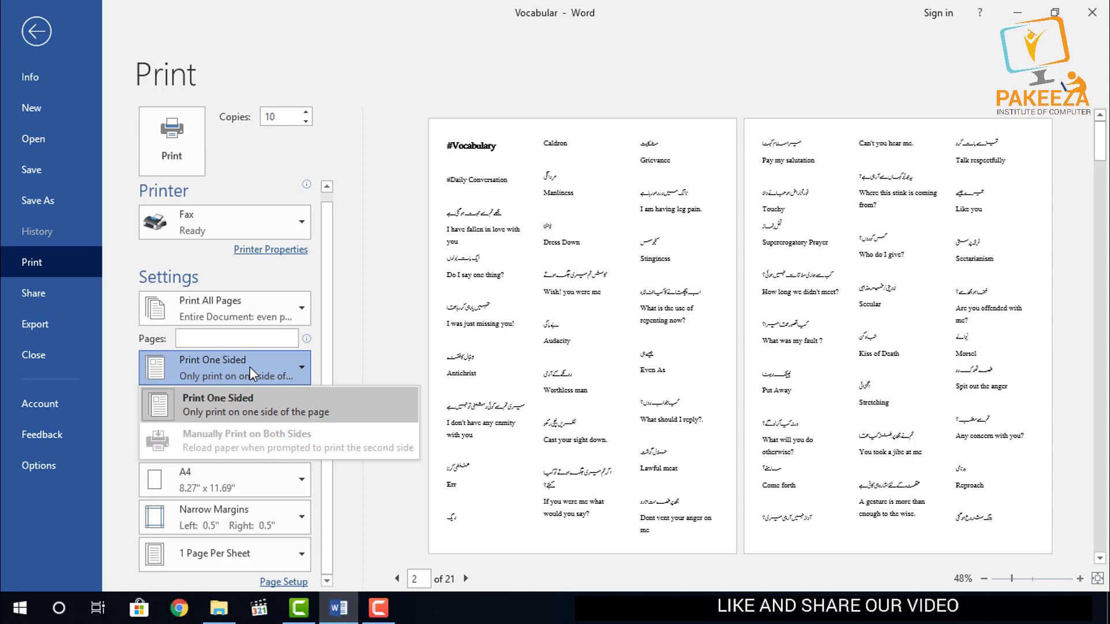
{"action": "left_click", "coordinate": [363, 311]}
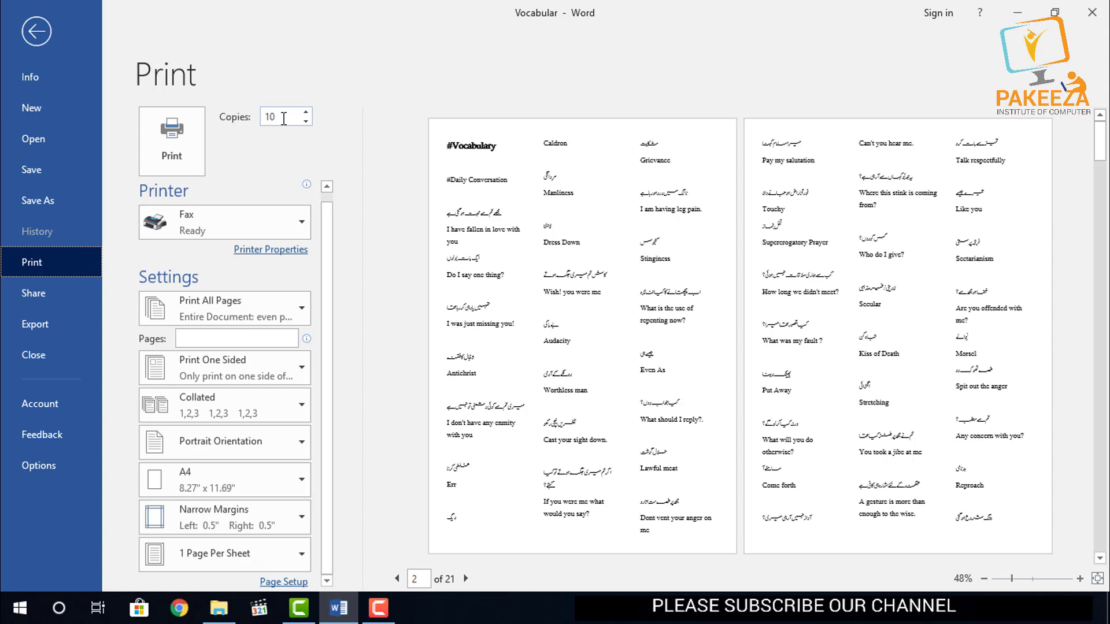
Switch the collation of the copies to Uncollated and back to Collated
{"action": "left_click", "coordinate": [223, 416]}
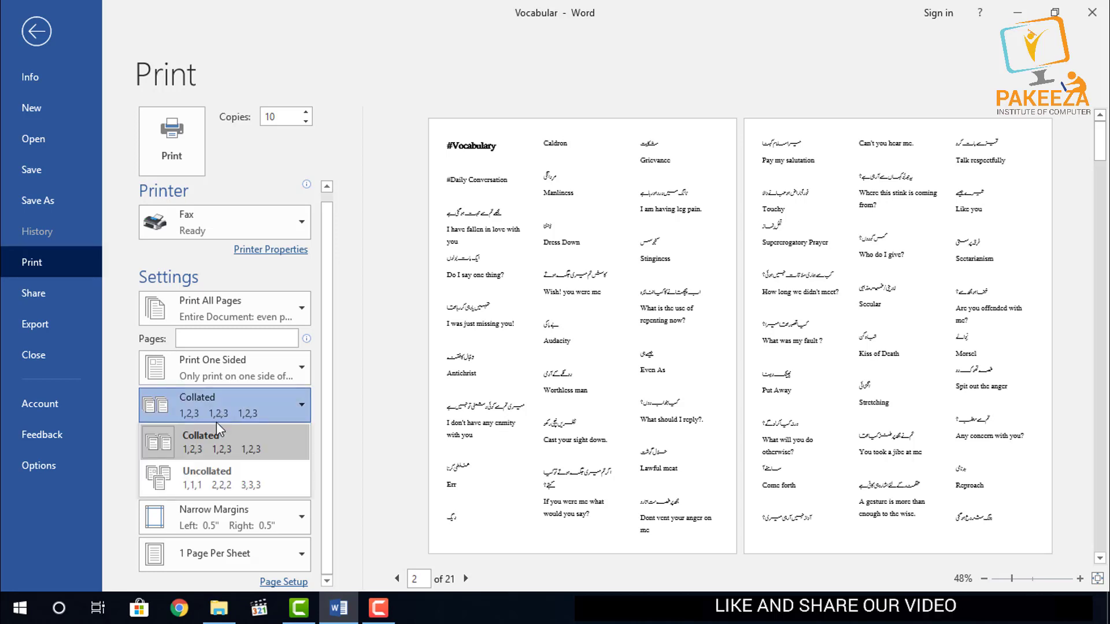
{"action": "left_click", "coordinate": [211, 483]}
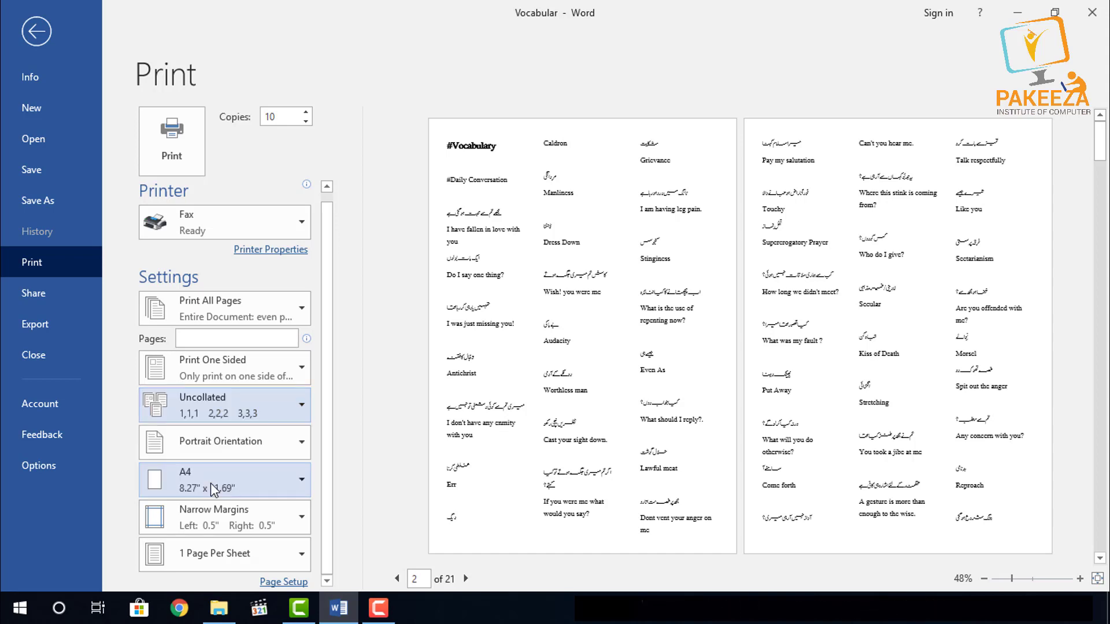
{"action": "left_click", "coordinate": [216, 404]}
{"action": "left_click", "coordinate": [210, 444]}
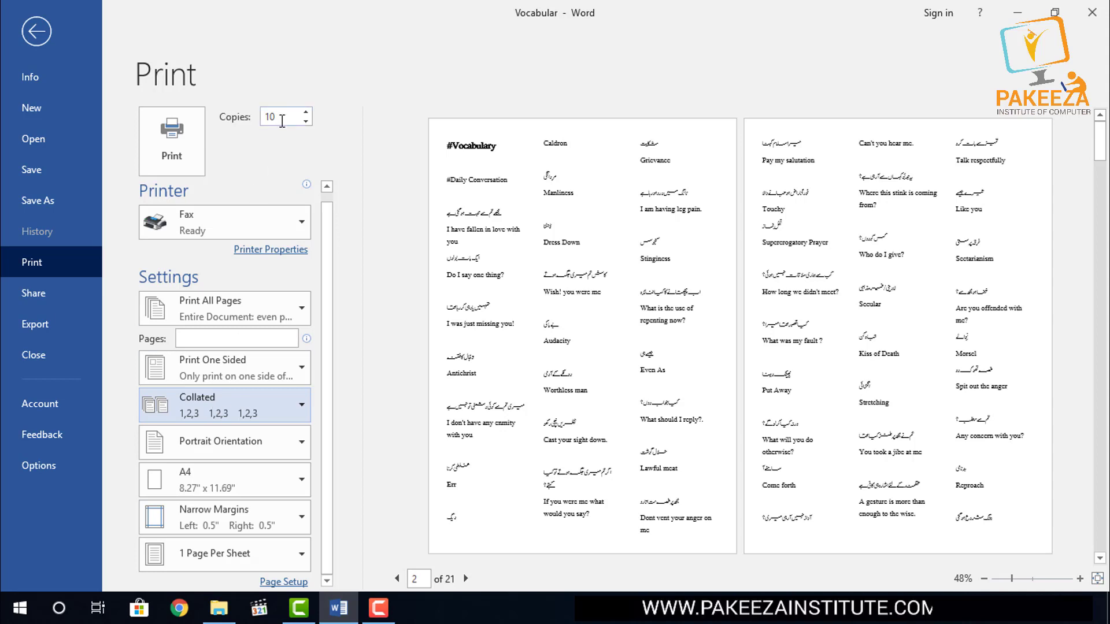
Set the copies to print Uncollated and the page orientation to Landscape
{"action": "left_click", "coordinate": [215, 414]}
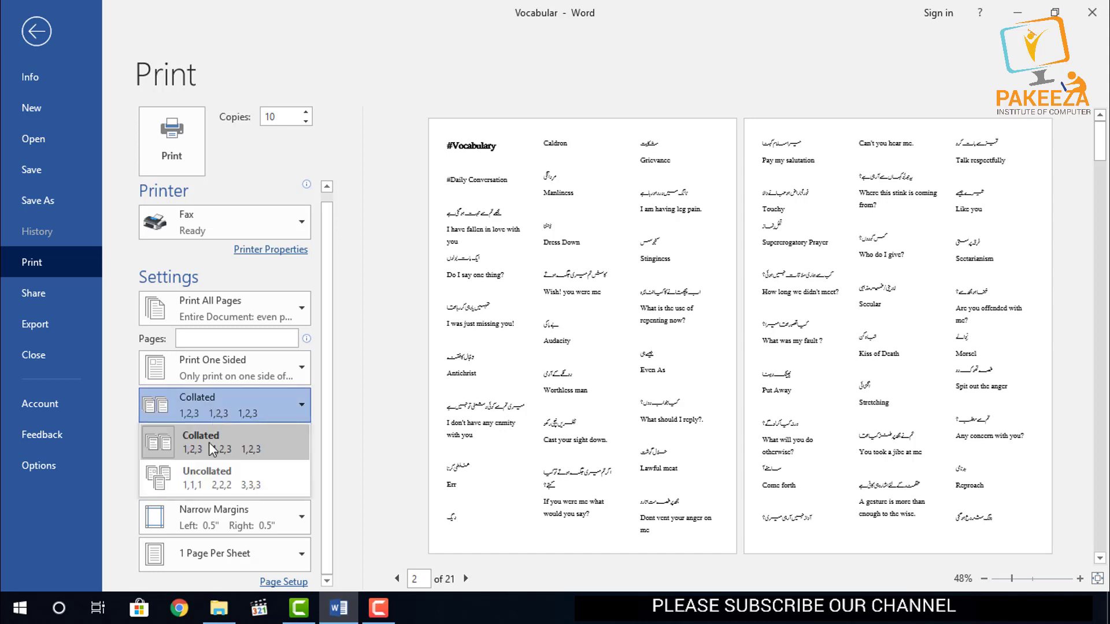
{"action": "left_click", "coordinate": [199, 476]}
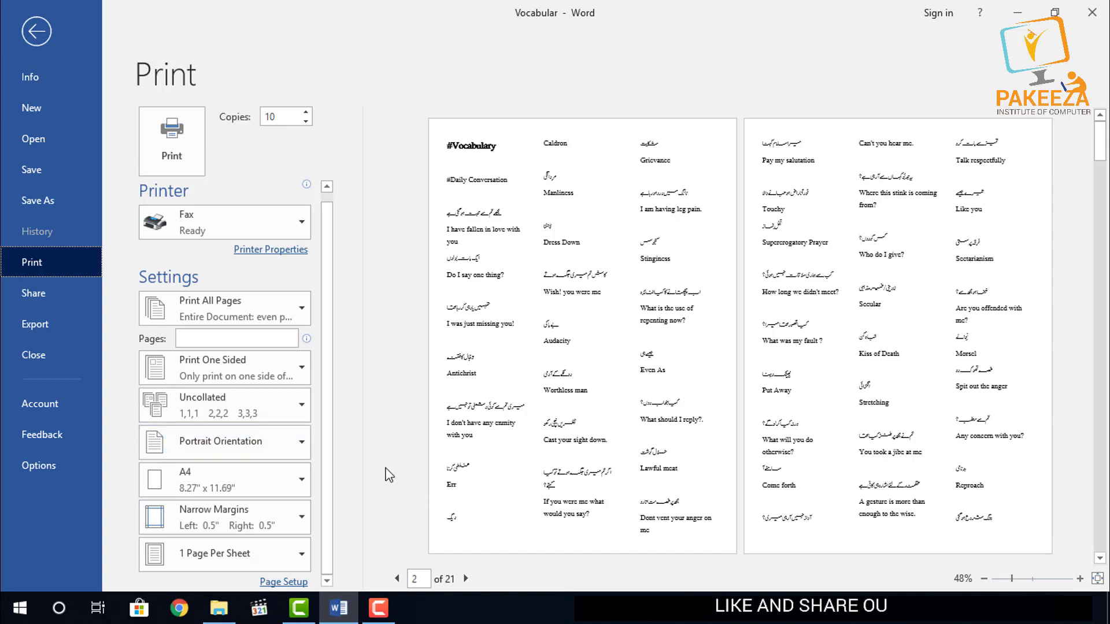
{"action": "left_click", "coordinate": [233, 446]}
{"action": "left_click", "coordinate": [200, 512]}
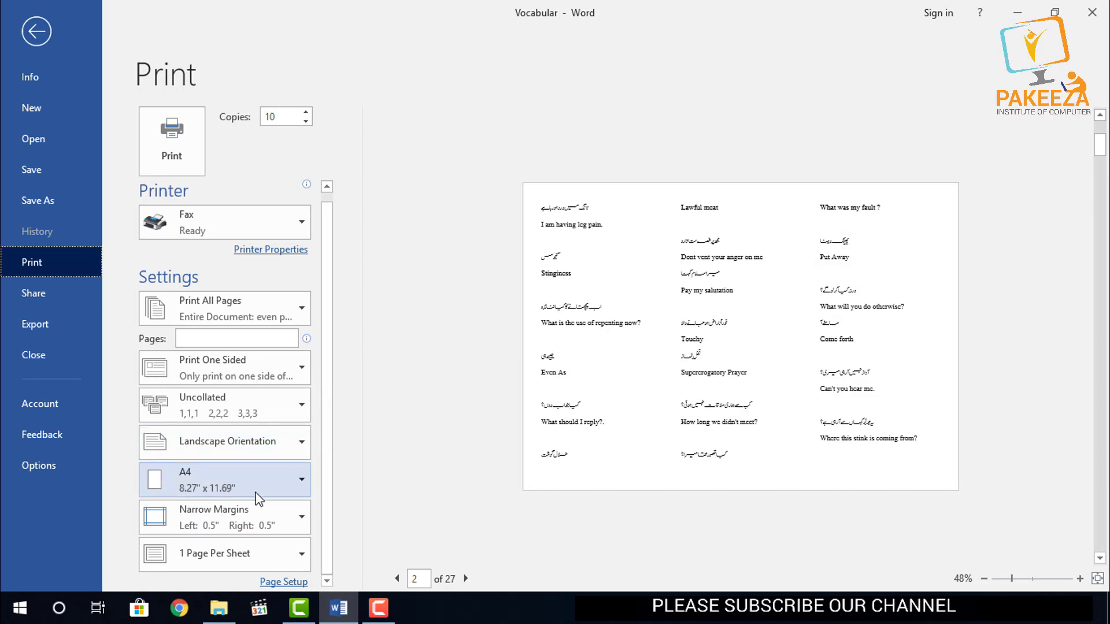
Try the Letter and Legal paper sizes, and return the paper size to A4
{"action": "left_click", "coordinate": [211, 474]}
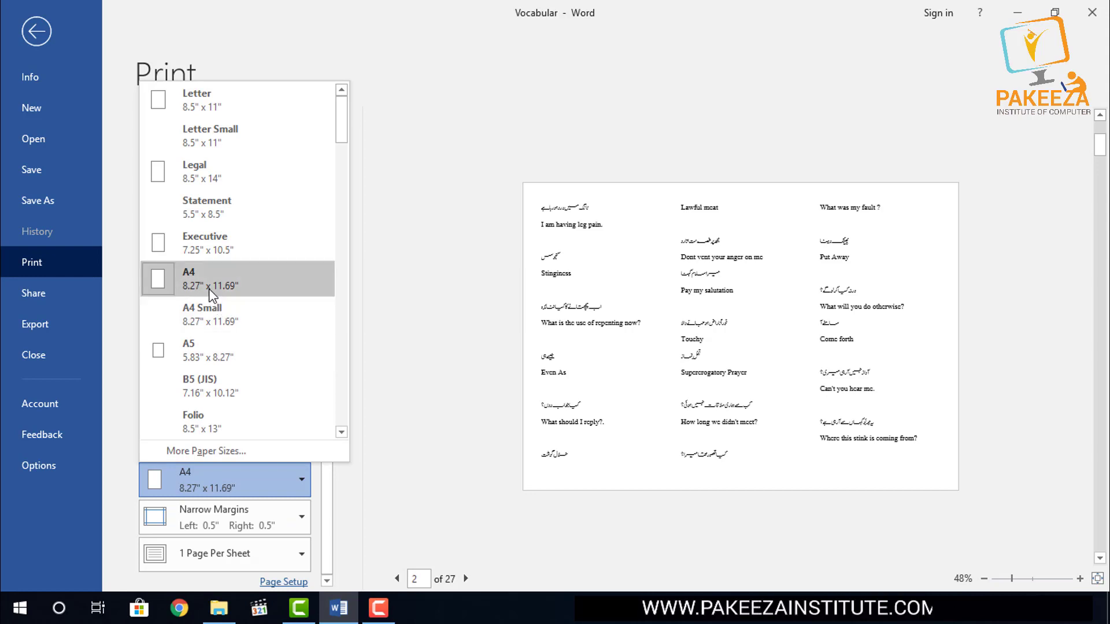
{"action": "left_click", "coordinate": [214, 100]}
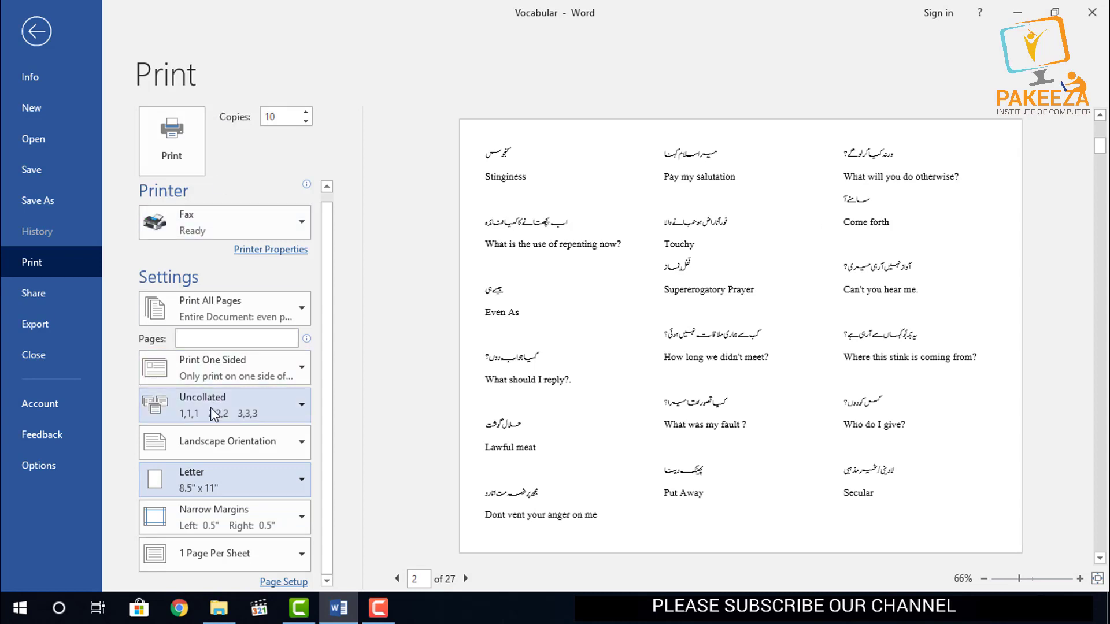
{"action": "left_click", "coordinate": [205, 482]}
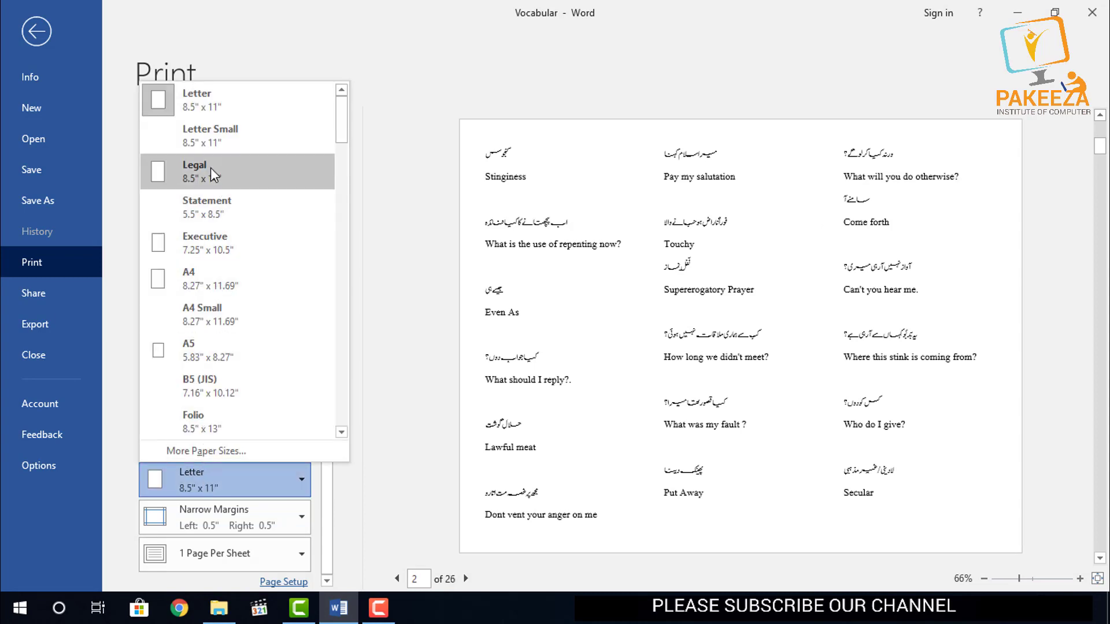
{"action": "left_click", "coordinate": [210, 168]}
{"action": "left_click", "coordinate": [208, 443]}
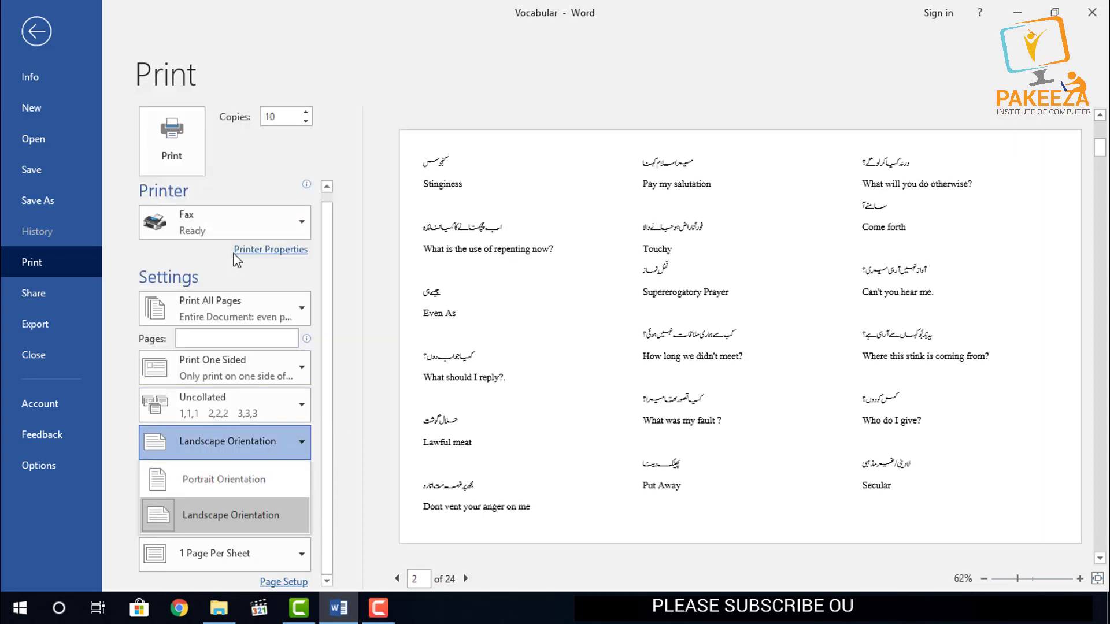
{"action": "left_click", "coordinate": [213, 445]}
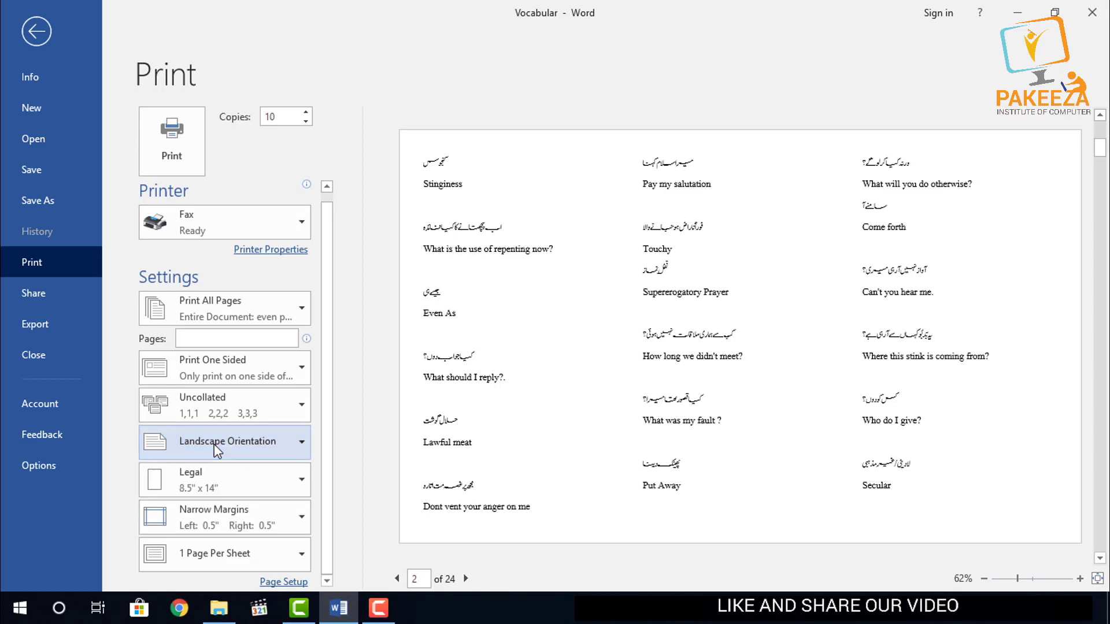
{"action": "left_click", "coordinate": [208, 477]}
{"action": "left_click", "coordinate": [208, 278]}
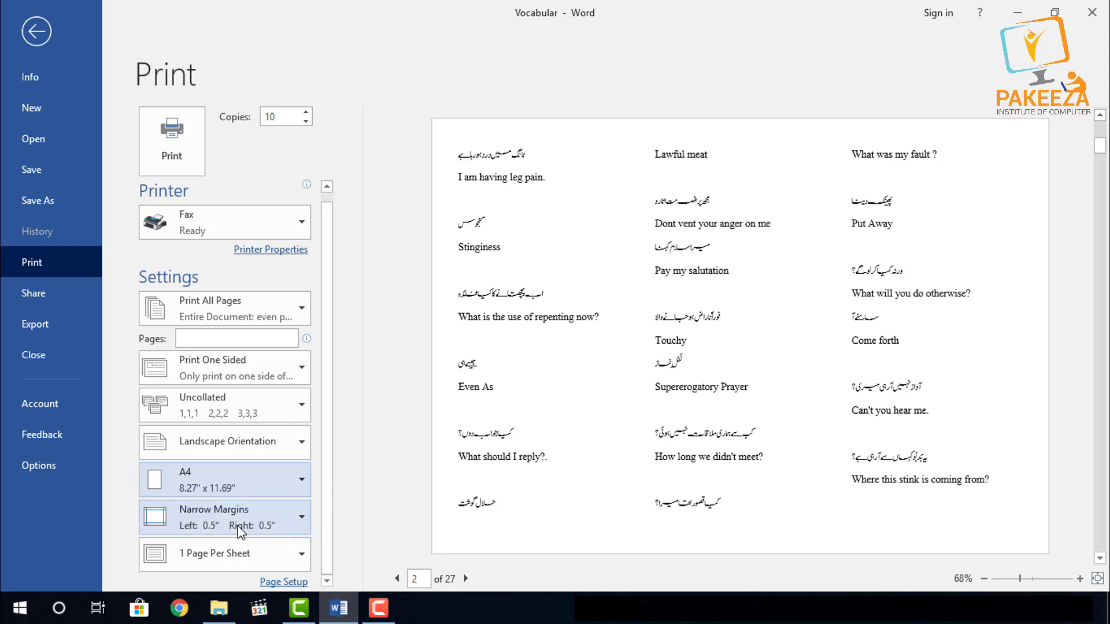
Apply custom margins of 0.4" top, 0.4" bottom and 0.6" right to the whole document
{"action": "left_click", "coordinate": [301, 518]}
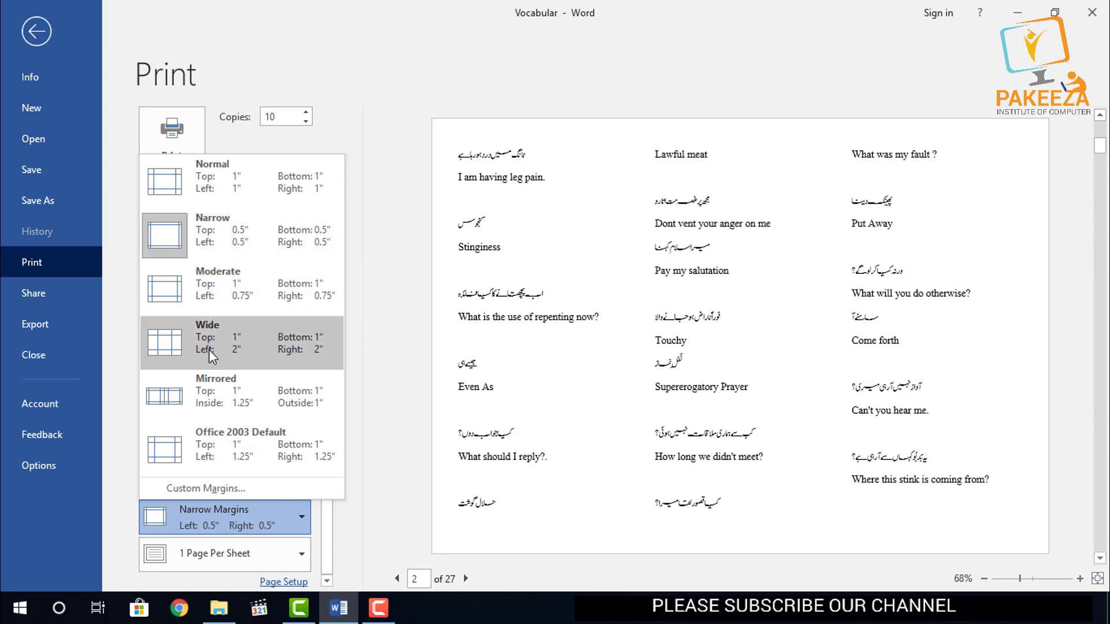
{"action": "left_click", "coordinate": [206, 488]}
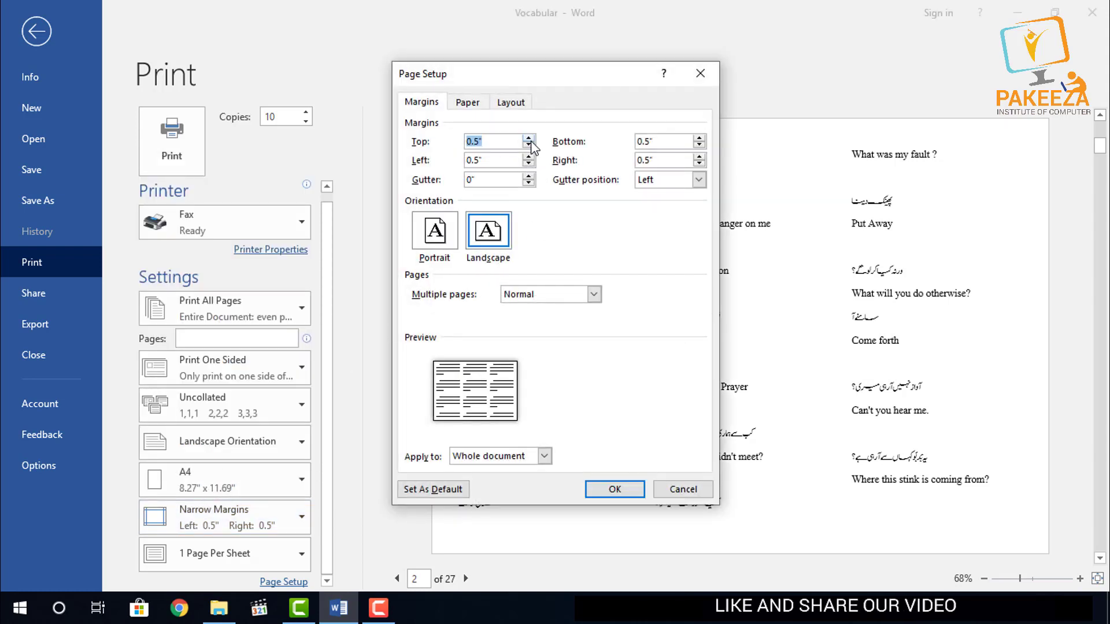
{"action": "left_click", "coordinate": [699, 145]}
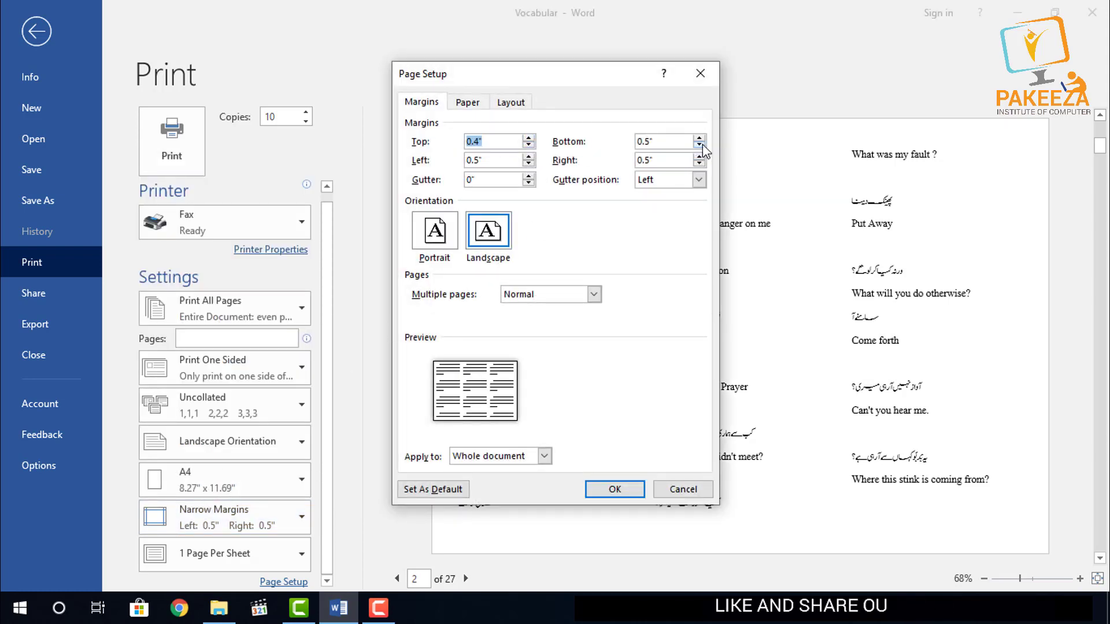
{"action": "left_click", "coordinate": [700, 157]}
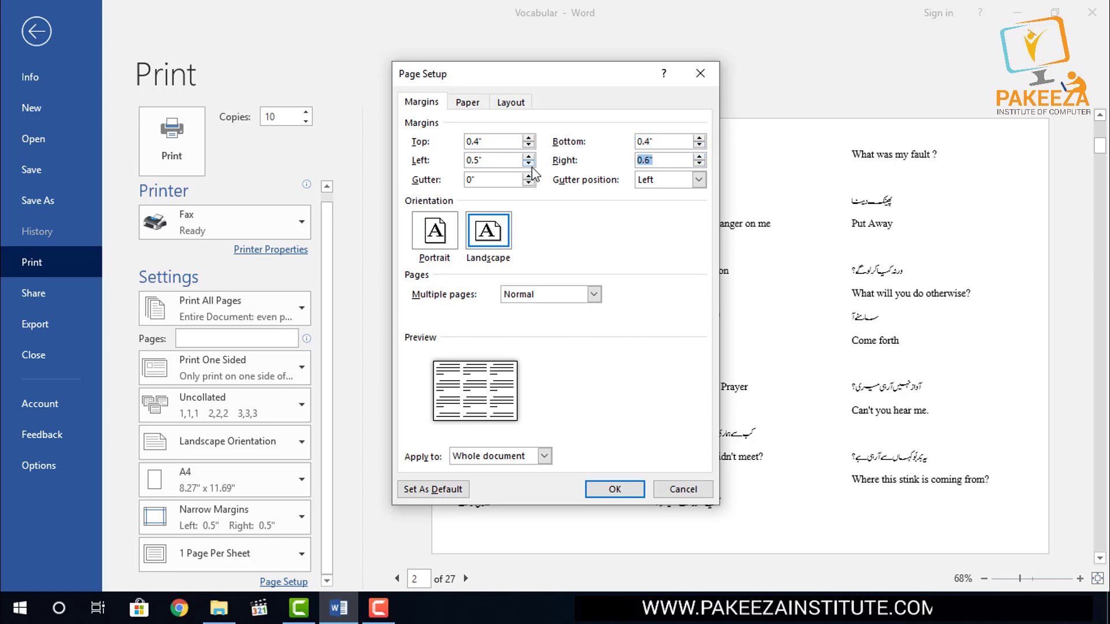
{"action": "left_click", "coordinate": [615, 489]}
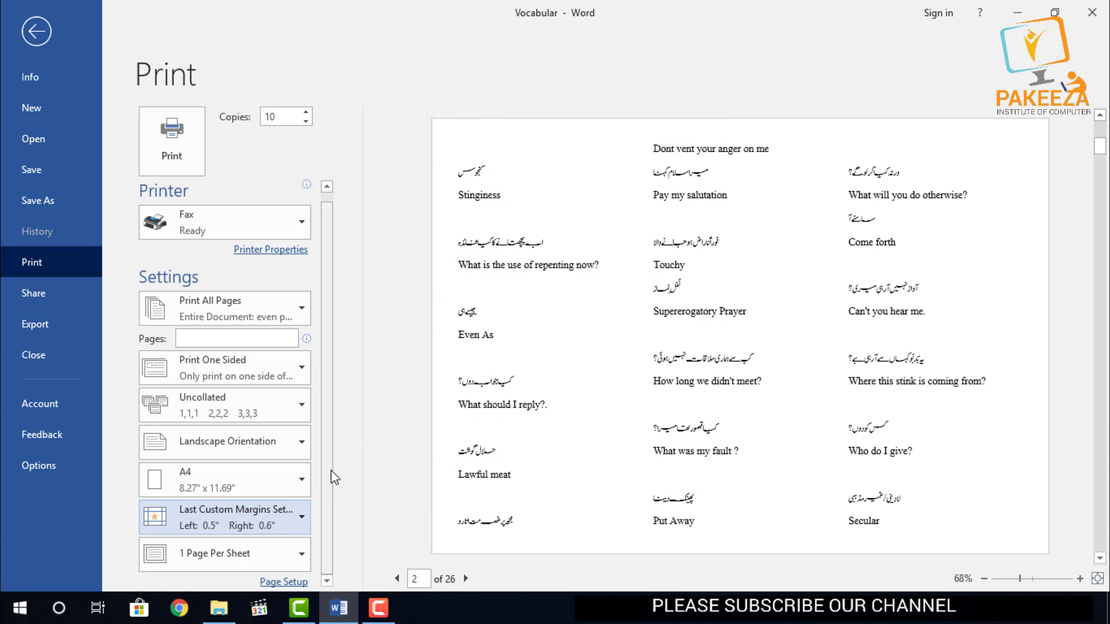
Set the print layout to 4 Pages Per Sheet
{"action": "left_click", "coordinate": [202, 563]}
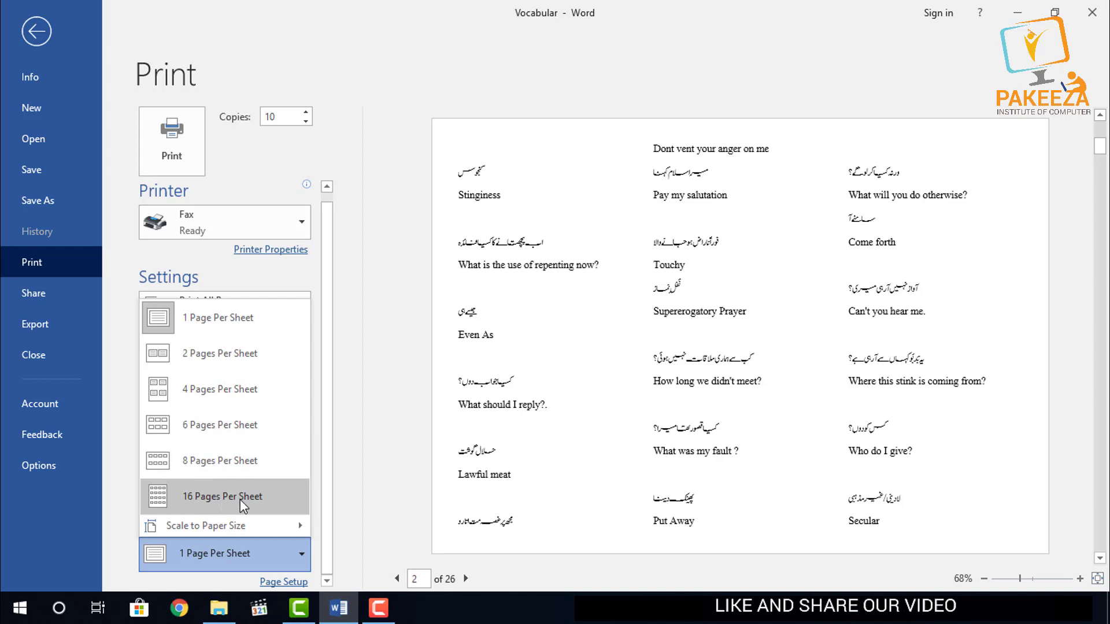
{"action": "mouse_move", "coordinate": [218, 517]}
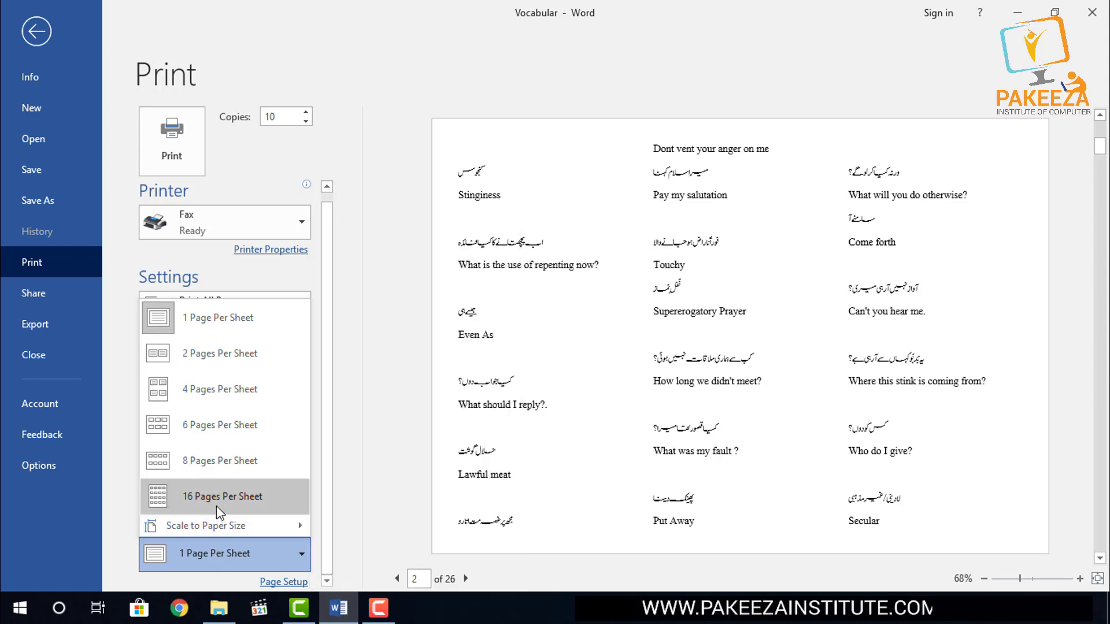
{"action": "left_click", "coordinate": [210, 390]}
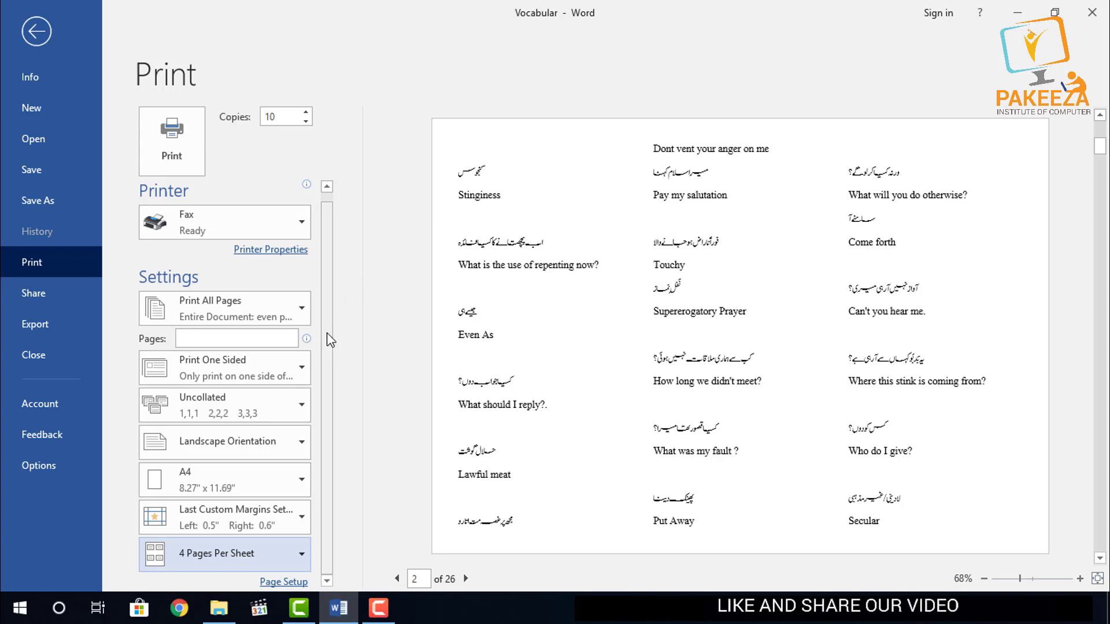
{"action": "left_click_drag", "start_coordinate": [328, 369], "coordinate": [326, 333]}
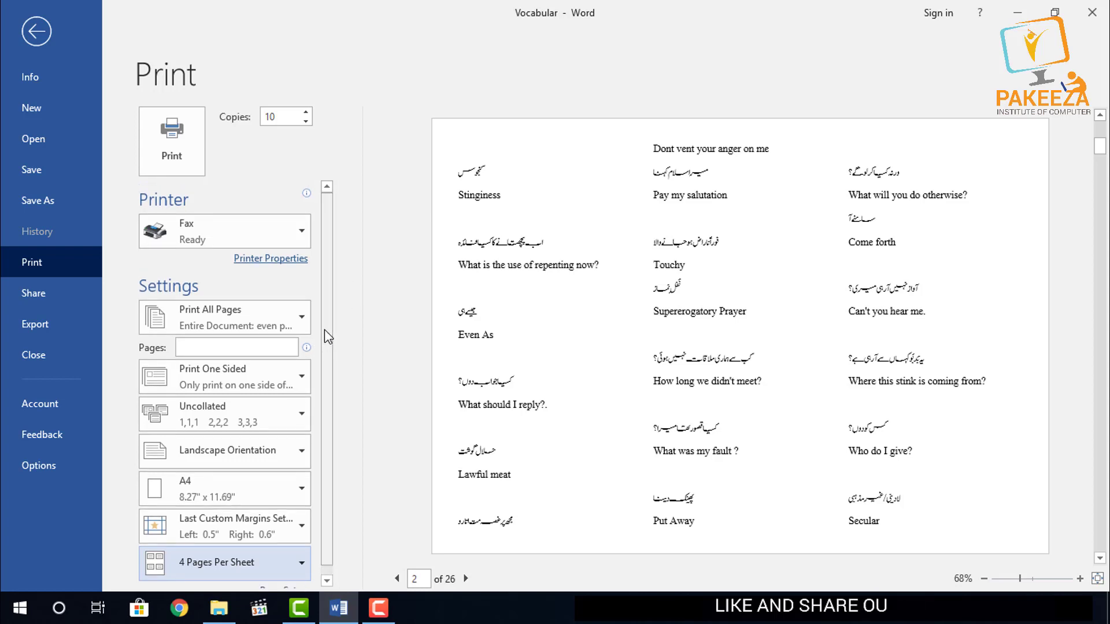